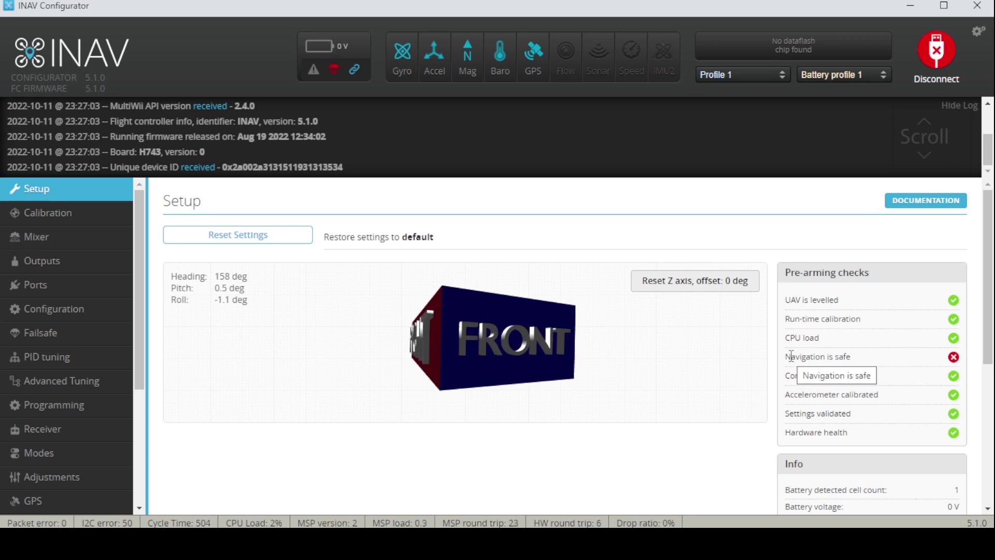
Check the hardware health entry in the pre-arming checks, and examine the six accelerometer calibration steps and compass values
left_click_drag(848, 432, 116, 218)
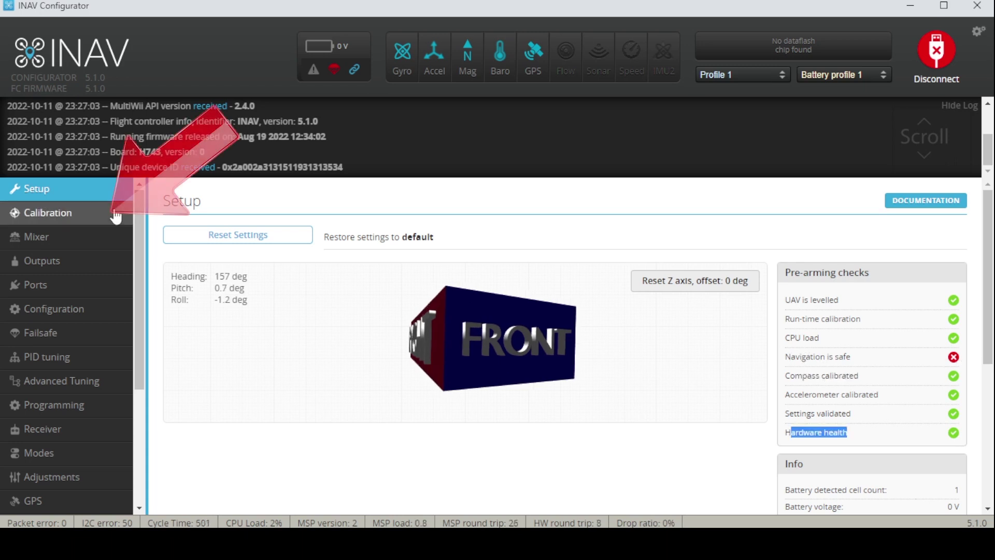
left_click(116, 216)
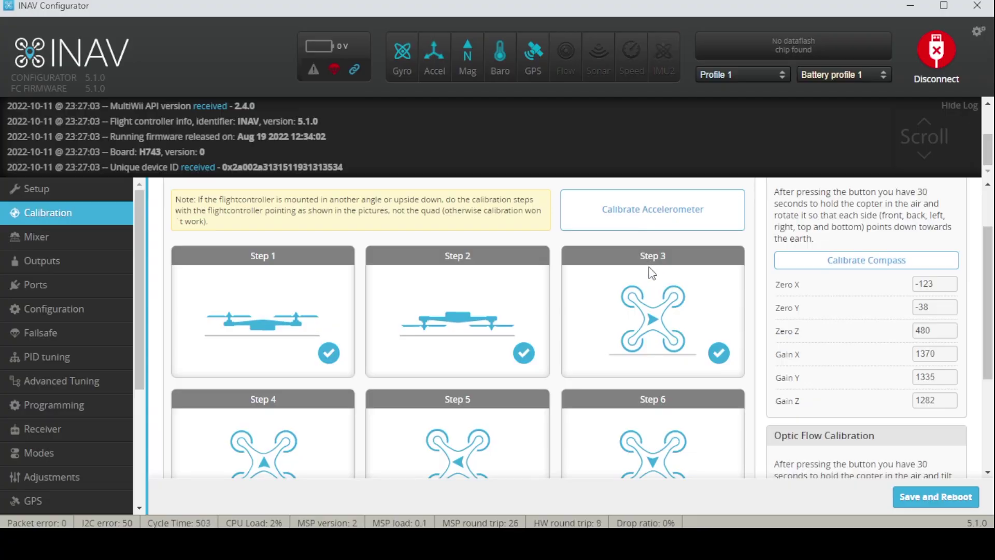
scroll(637, 301, "down", 4)
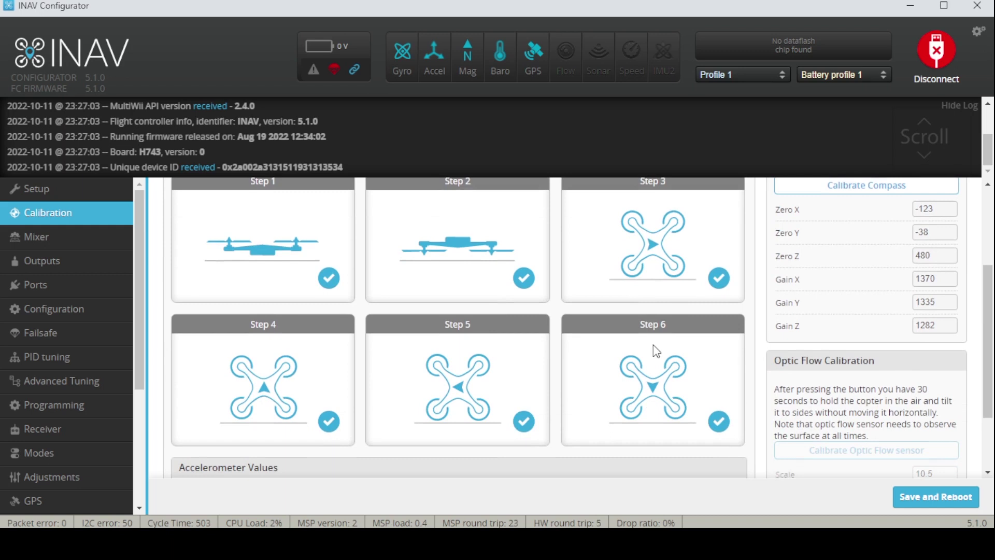
scroll(868, 257, "up", 5)
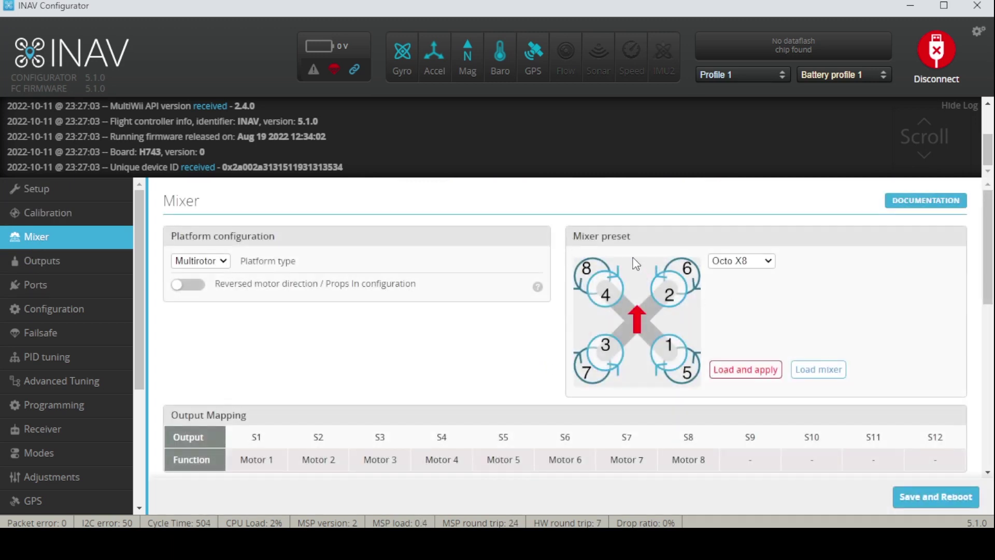
Select the Octo X8 mixer preset for the multirotor, load the mixer and review the resulting motor rules
left_click(731, 265)
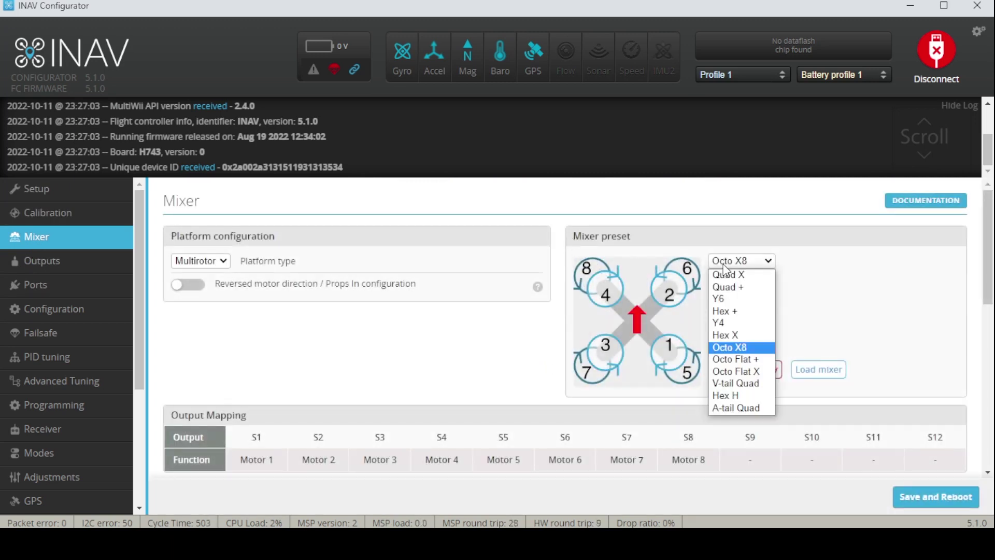
left_click(735, 348)
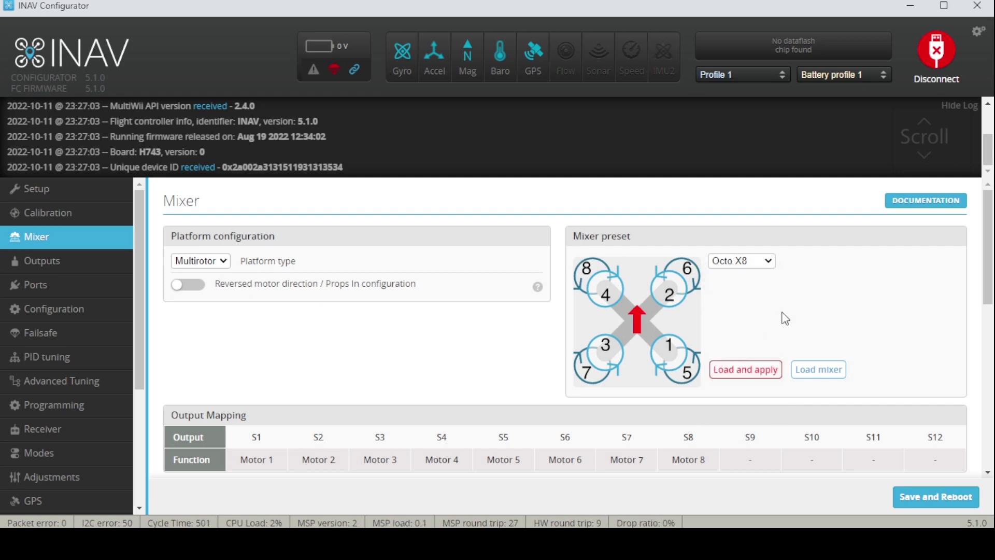
left_click(811, 383)
scroll(372, 296, "down", 5)
scroll(368, 273, "up", 3)
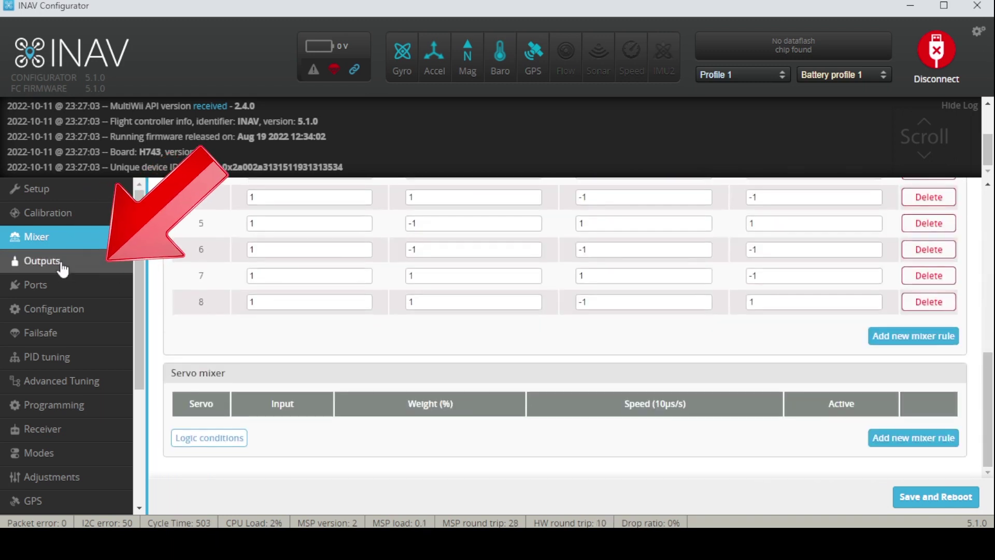
Open the Outputs settings and set the ESC protocol to DSHOT150
left_click(62, 266)
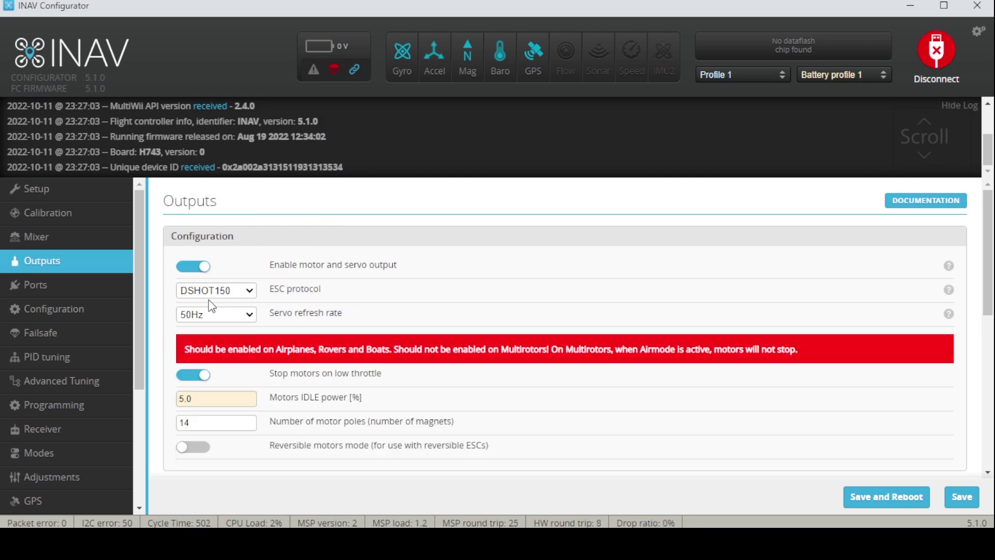
left_click(218, 296)
left_click(220, 353)
left_click(218, 290)
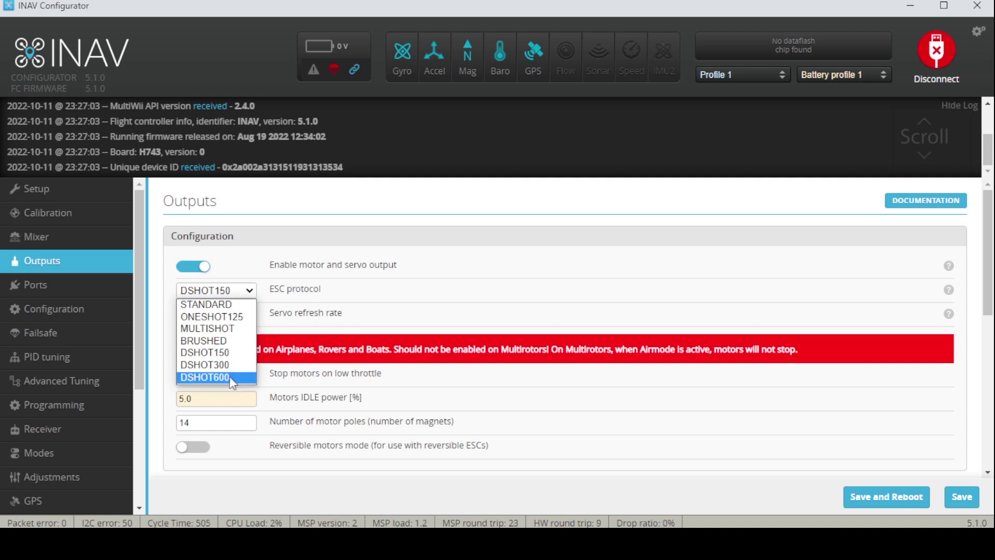
left_click(492, 296)
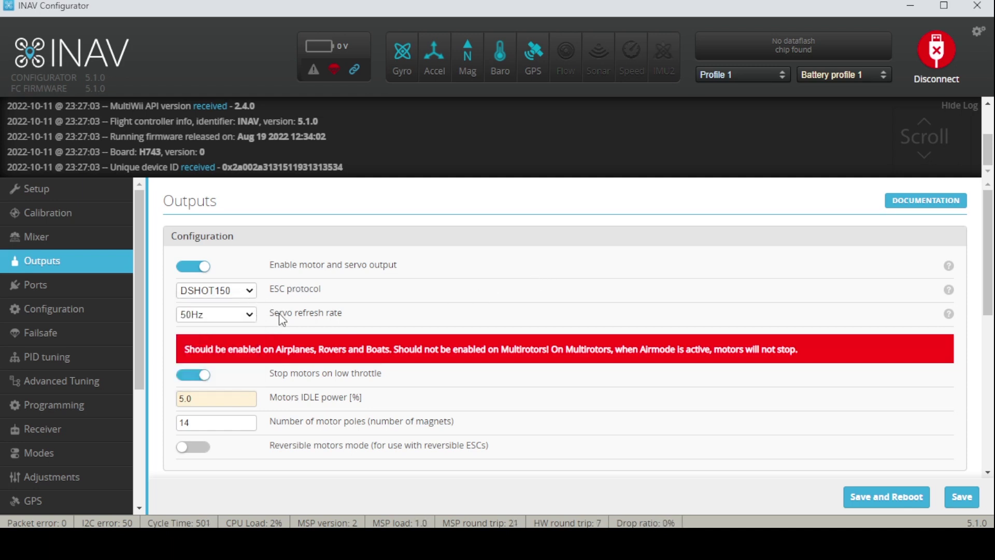
left_click(252, 291)
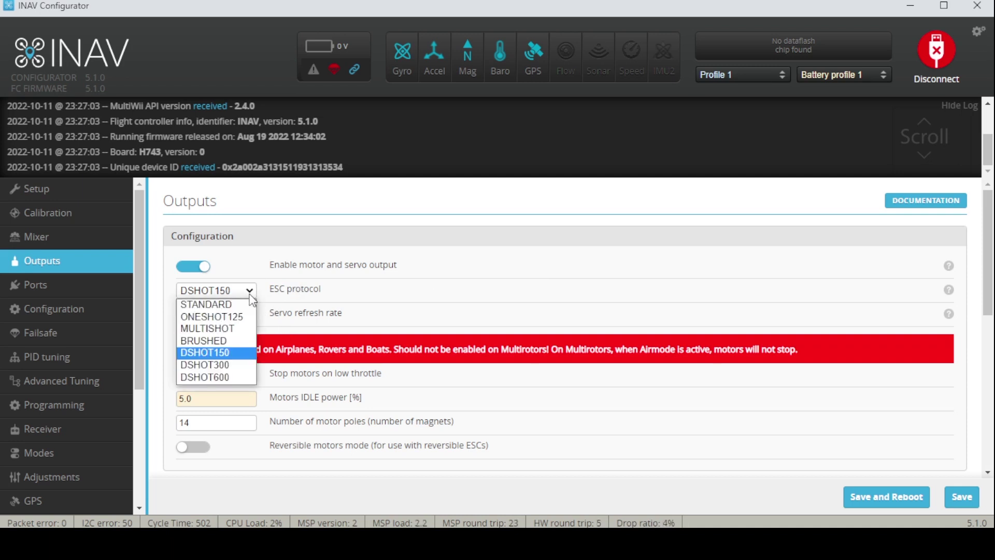
left_click(257, 361)
Acknowledge the propeller-removal risk and enable motor control for the motor test sliders
scroll(415, 330, "down", 2)
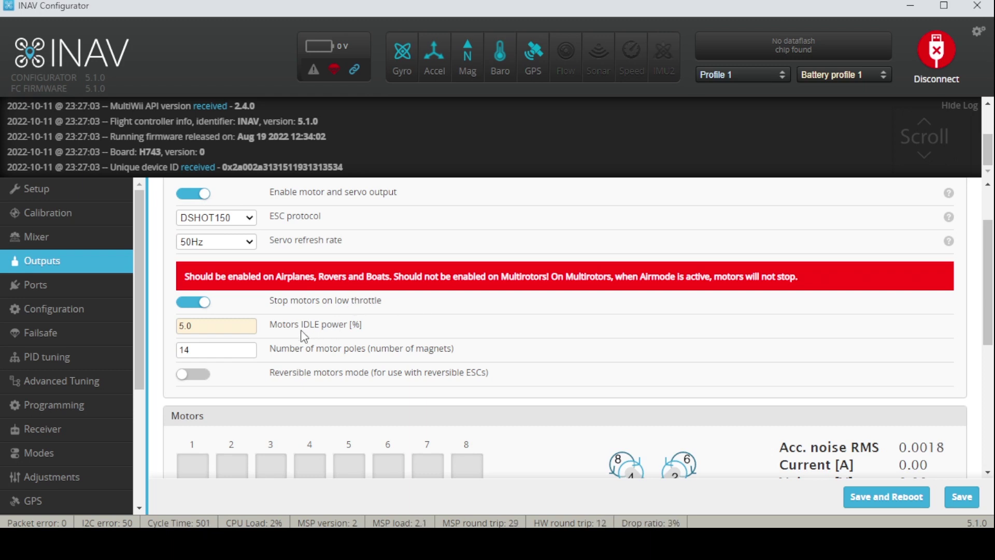
scroll(211, 346, "down", 4)
scroll(258, 295, "up", 4)
scroll(212, 328, "down", 6)
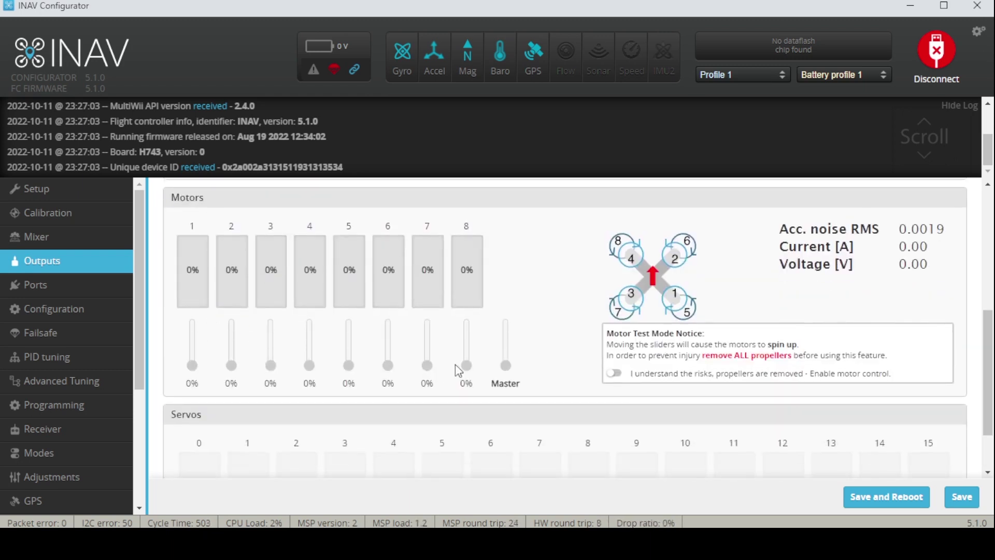
left_click(614, 372)
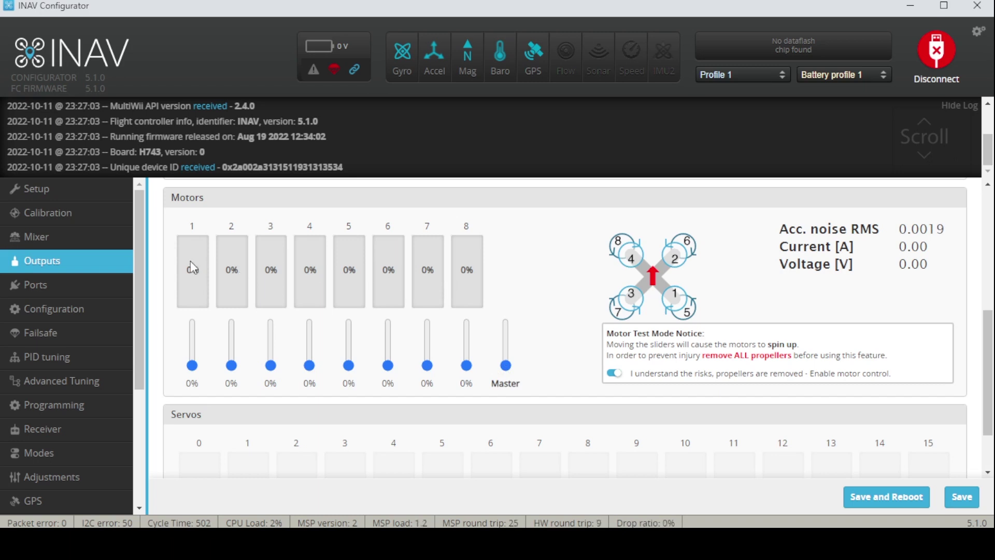
Open the Ports settings and assign DJI FPV VTX as the UART1 peripheral
left_click(111, 283)
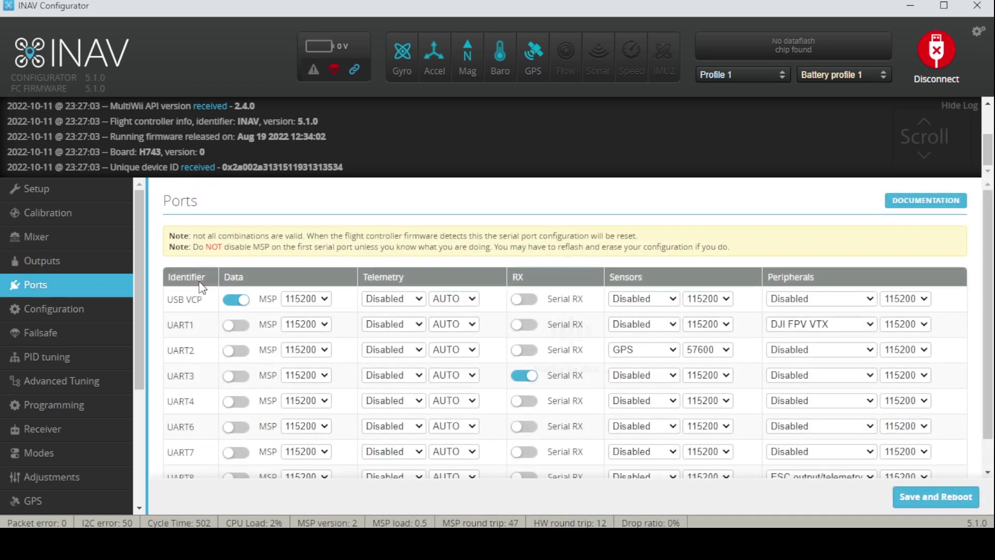
scroll(445, 225, "down", 1)
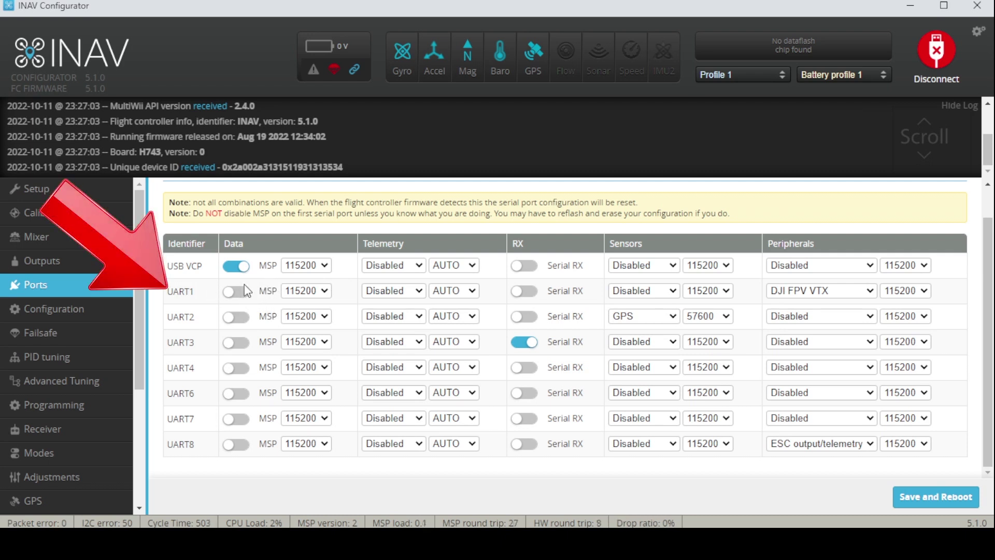
left_click(796, 295)
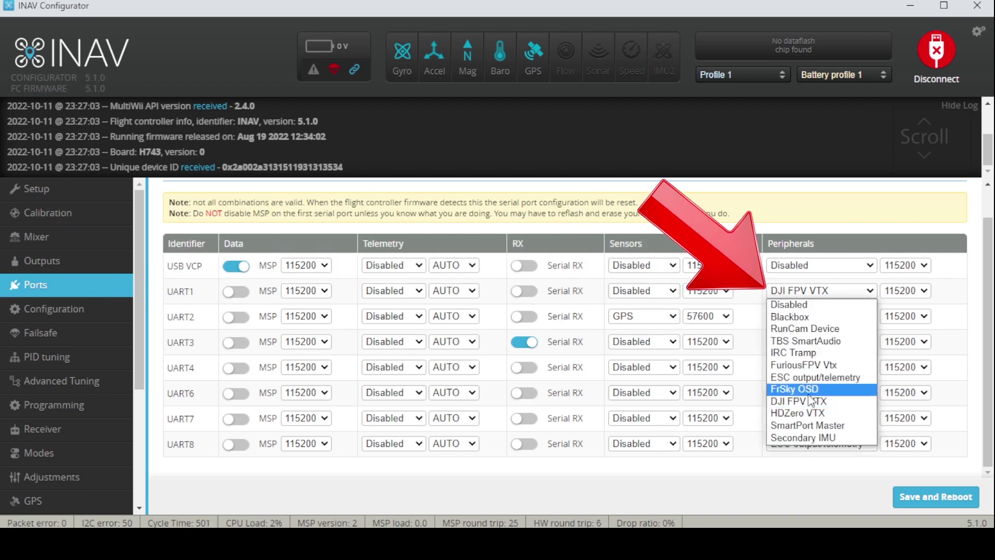
left_click(736, 311)
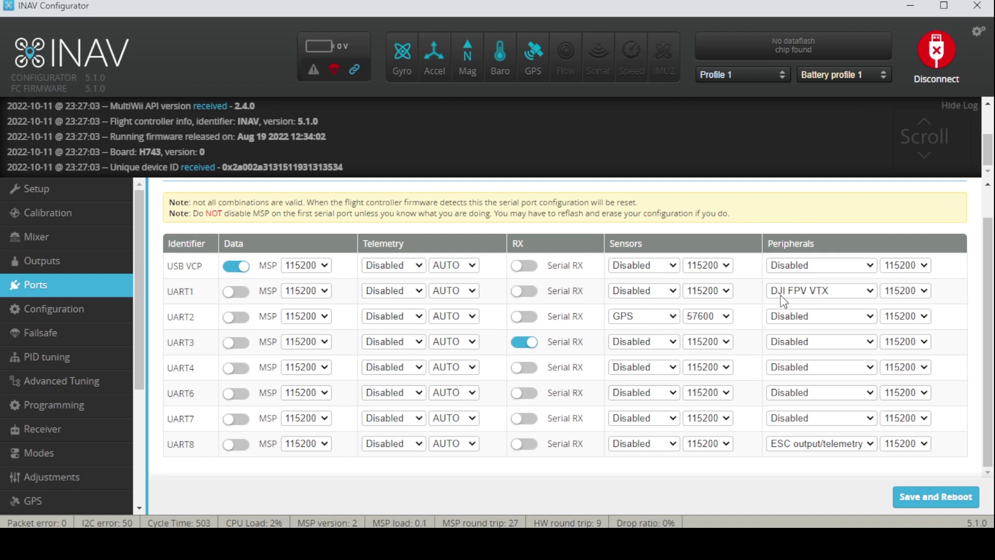
left_click(800, 292)
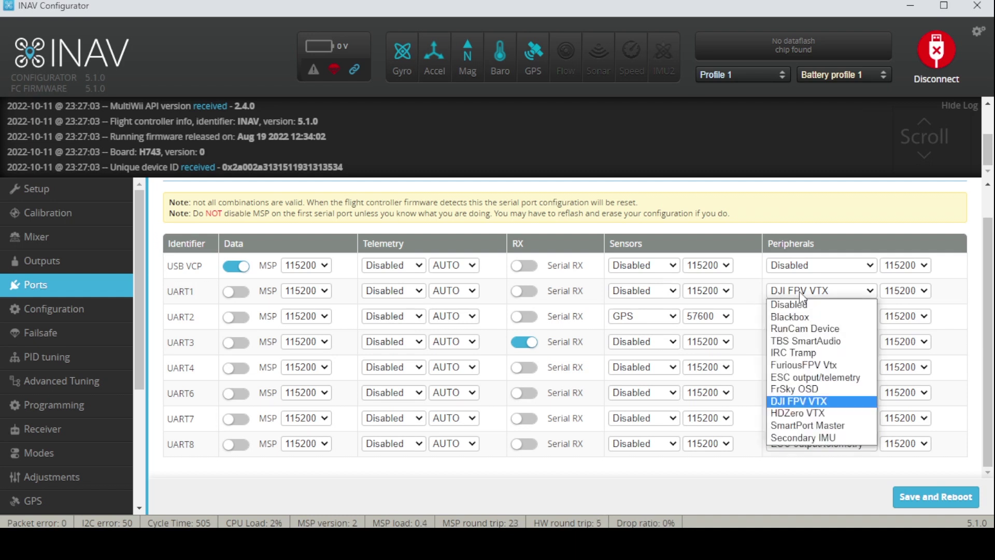
left_click(799, 291)
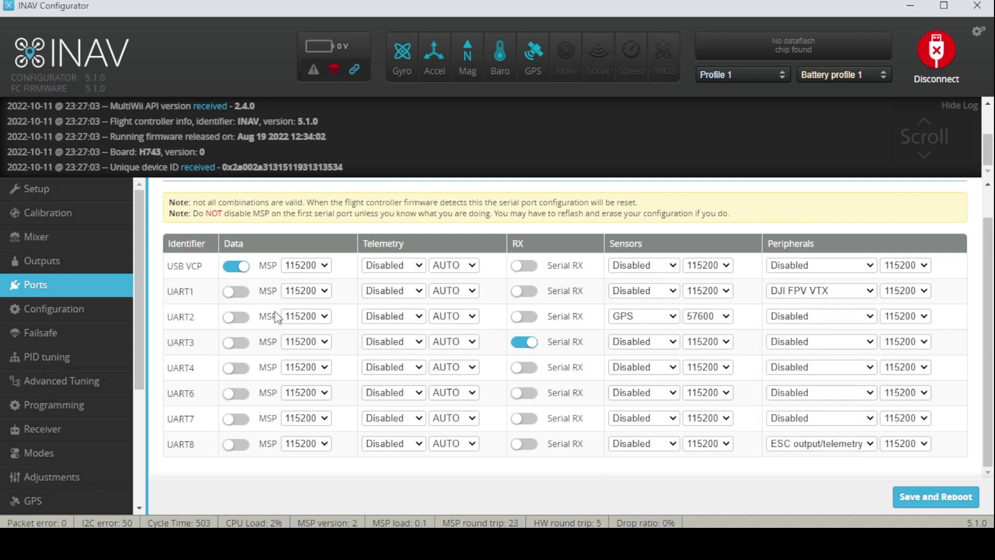
left_click(781, 296)
left_click(824, 404)
Set the UART2 sensor to GPS at 57600 baud and check the UART8 port entry
left_click(673, 317)
left_click(666, 340)
left_click(713, 317)
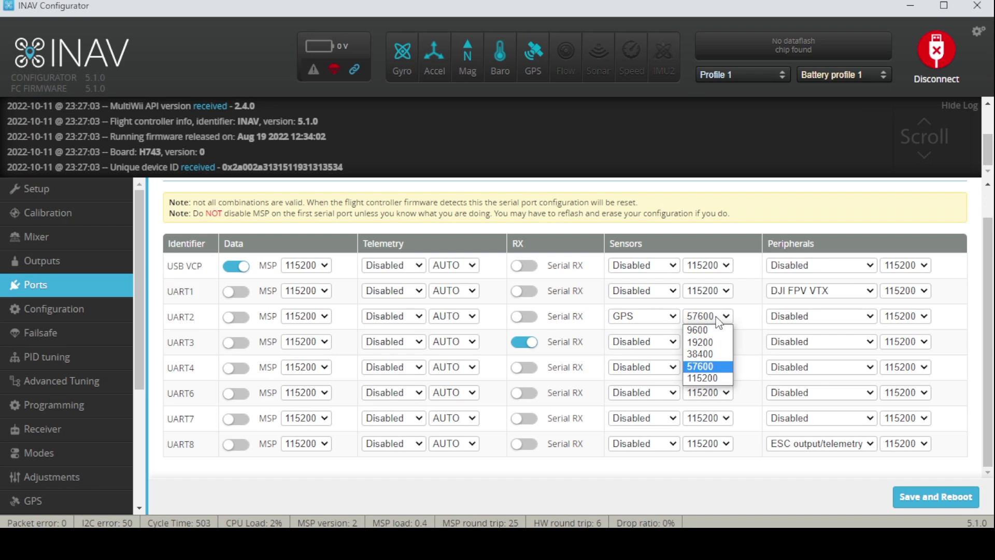
left_click(718, 318)
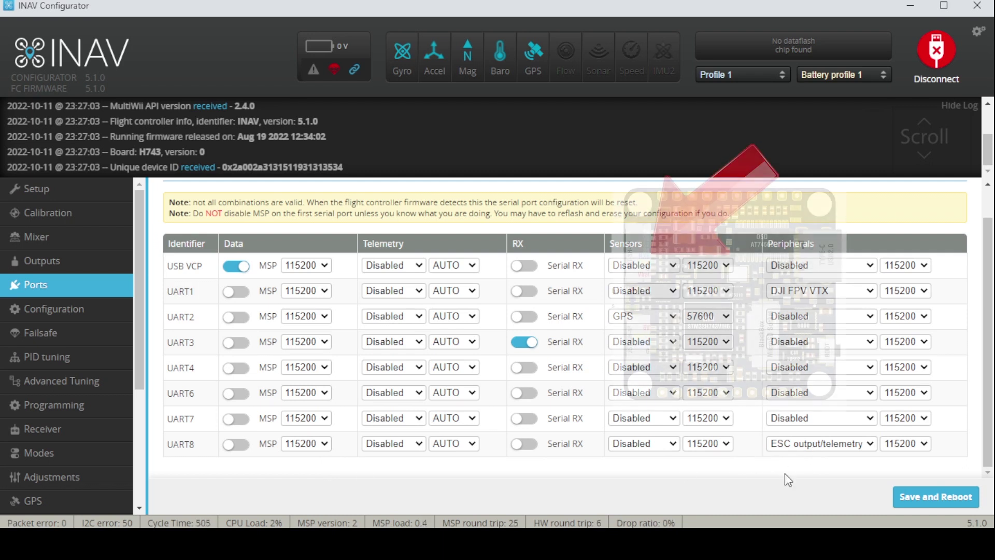
double_click(171, 445)
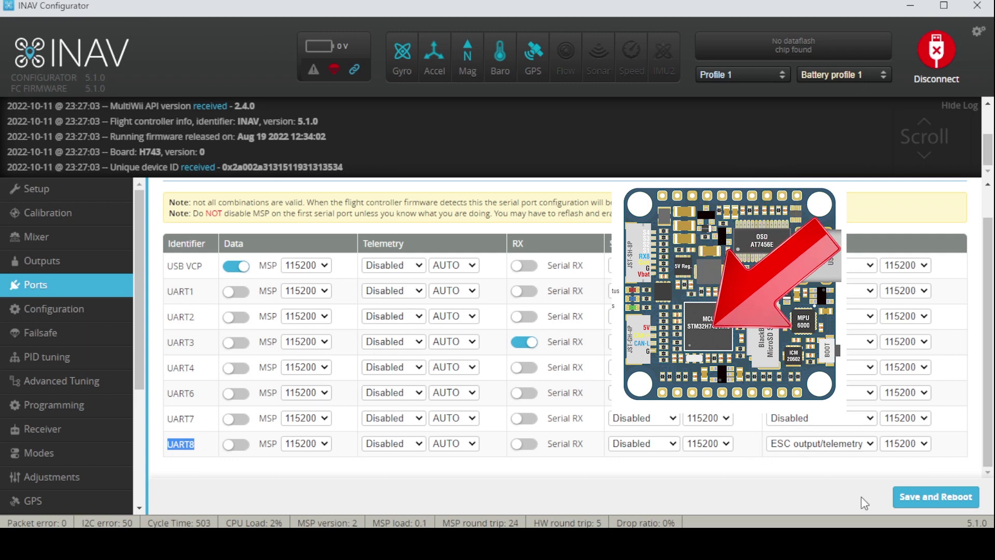
Open the Configuration settings and check which magnetometer model is selected under sensors and buses
left_click(98, 320)
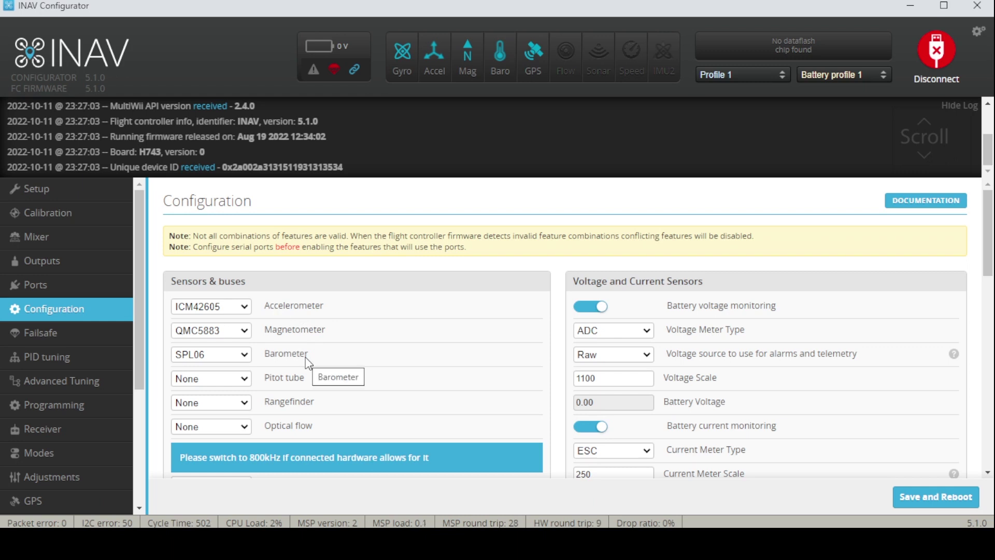
double_click(284, 333)
left_click(302, 331)
left_click(249, 335)
left_click(289, 344)
Examine the I2C speed, board alignment, other features, and voltage and current sensor settings
scroll(425, 326, "down", 3)
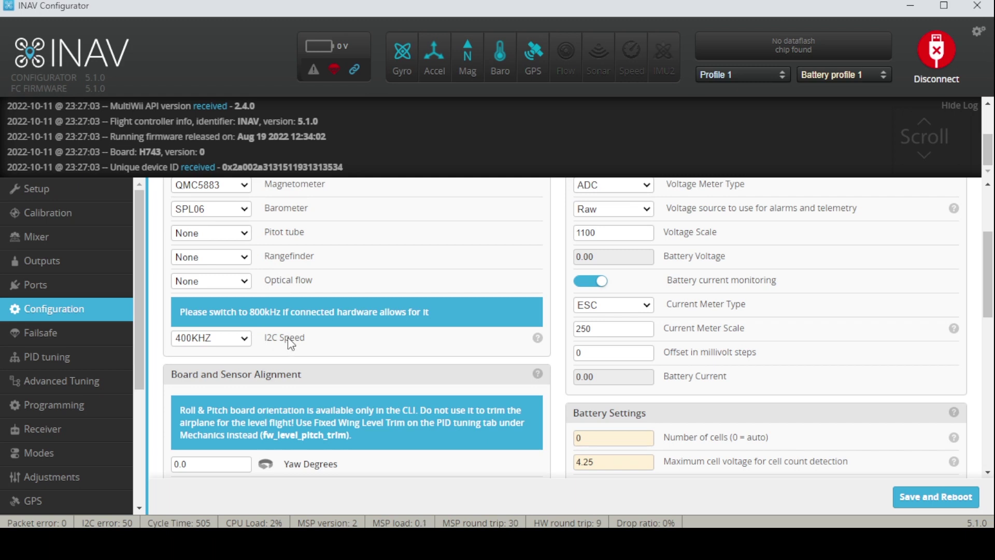
scroll(289, 337, "down", 6)
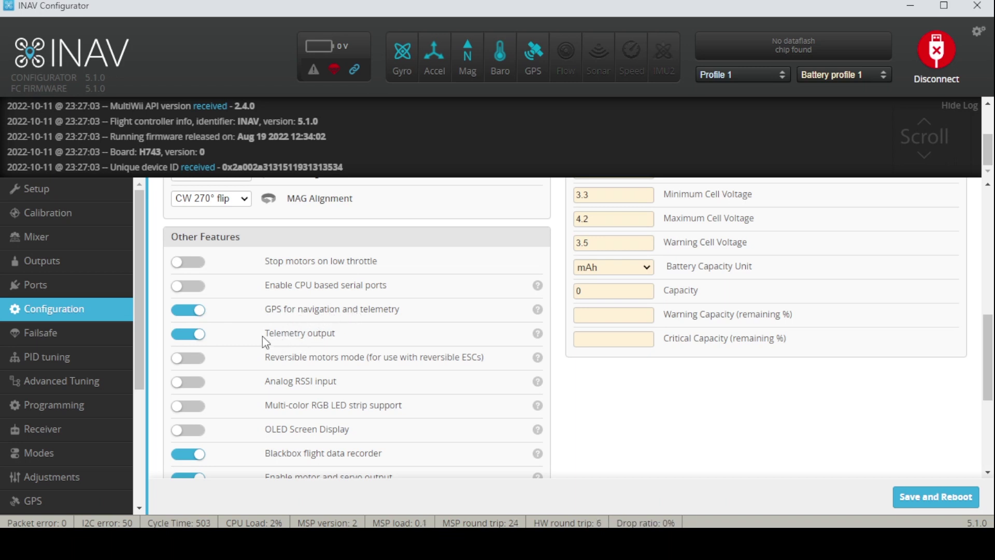
scroll(285, 373, "down", 5)
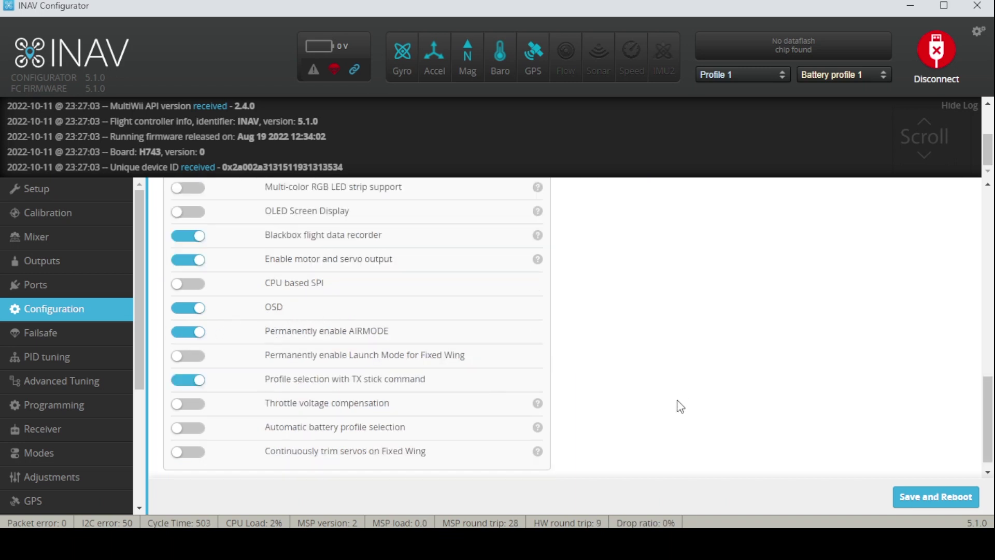
scroll(678, 409, "up", 1)
scroll(675, 409, "up", 5)
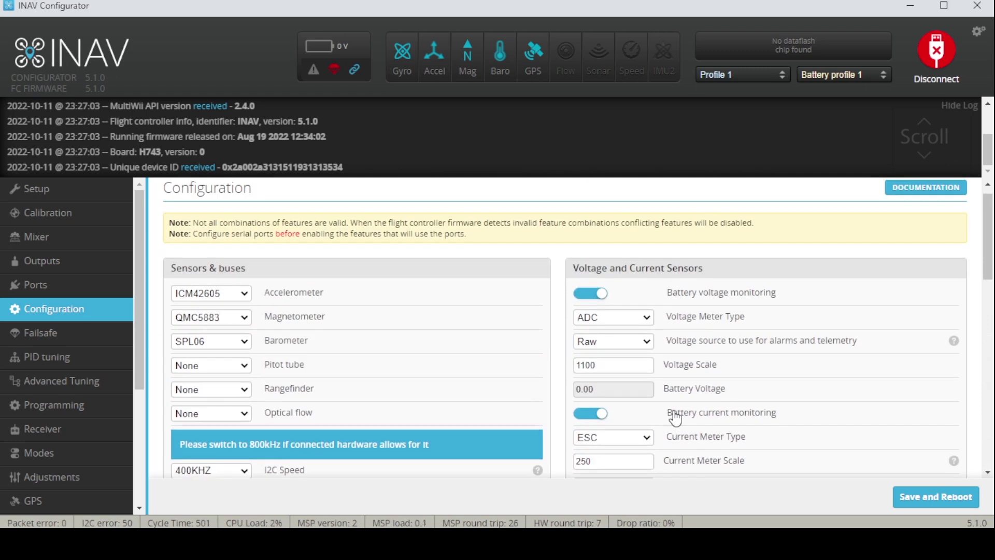
scroll(668, 370, "down", 1)
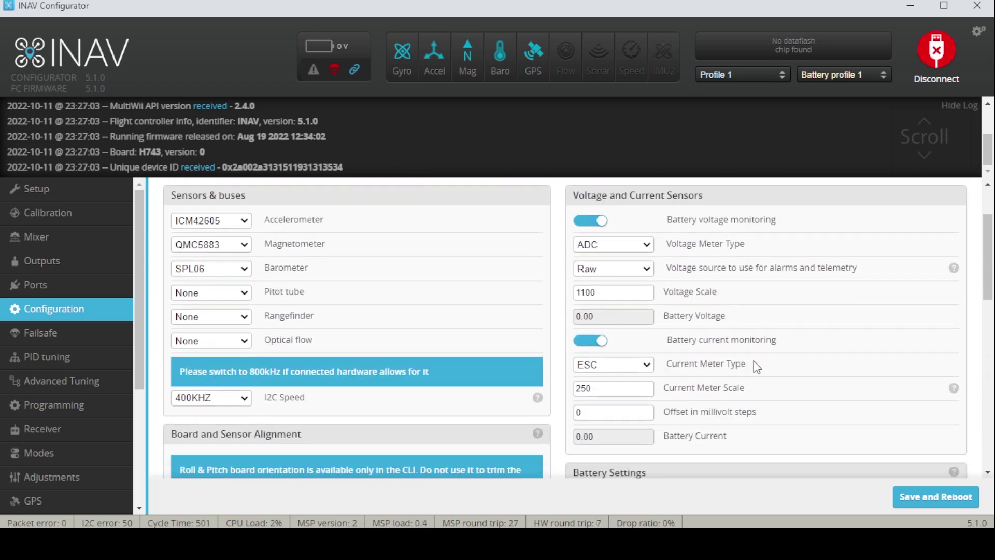
Open the Failsafe settings and check which signal-loss procedure is chosen
left_click(89, 331)
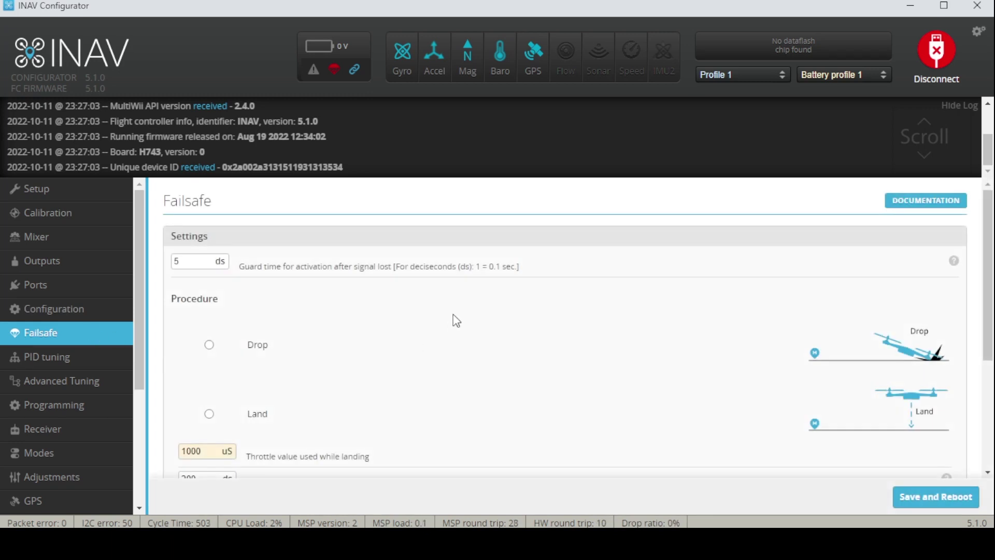
scroll(456, 321, "down", 3)
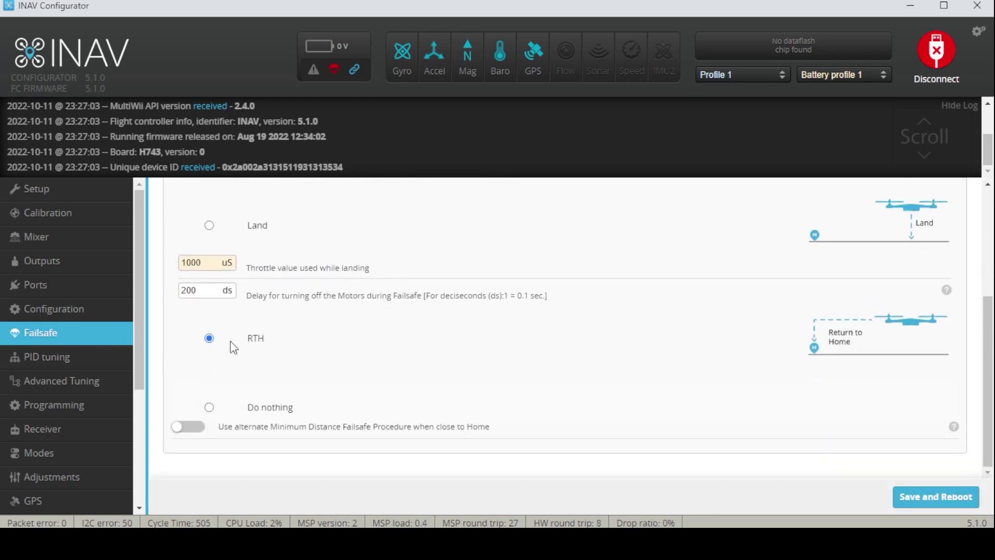
Open the PID tuning settings and examine the roll, pitch and yaw gains
left_click(44, 358)
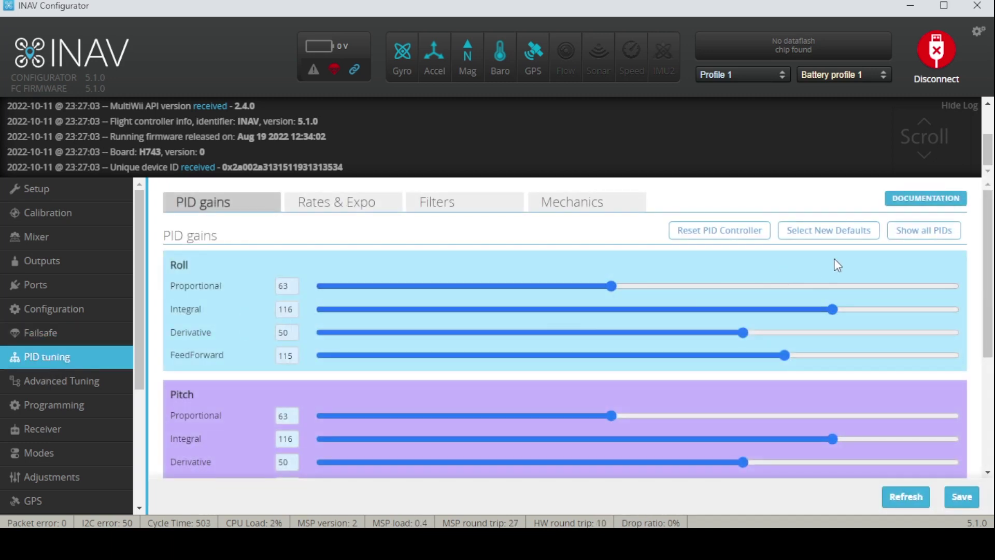
scroll(990, 290, "down", 1)
scroll(992, 298, "down", 1)
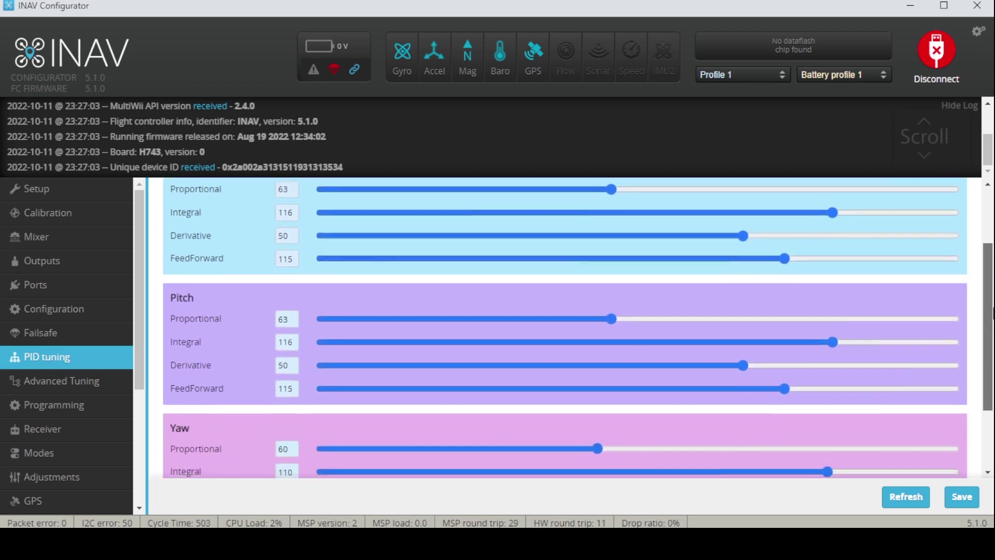
scroll(992, 311, "up", 1)
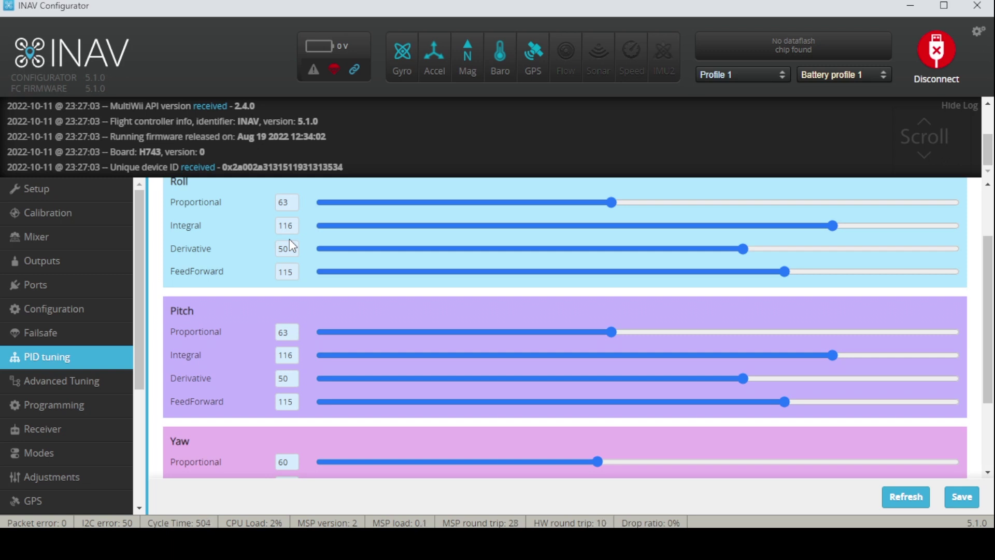
scroll(224, 323, "down", 2)
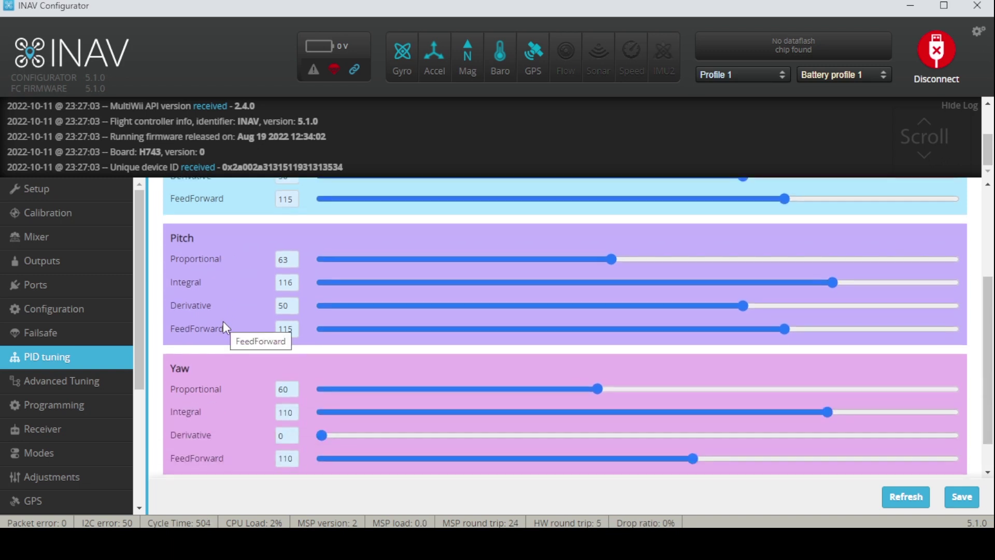
Look over the multirotor navigation and braking settings in Advanced Tuning and the logic conditions in Programming
scroll(223, 322, "down", 1)
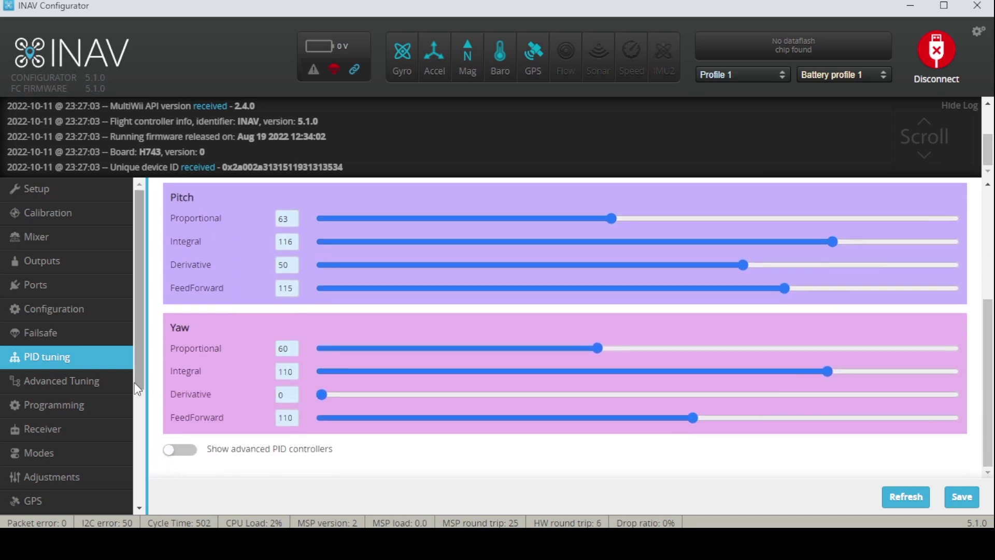
left_click(101, 383)
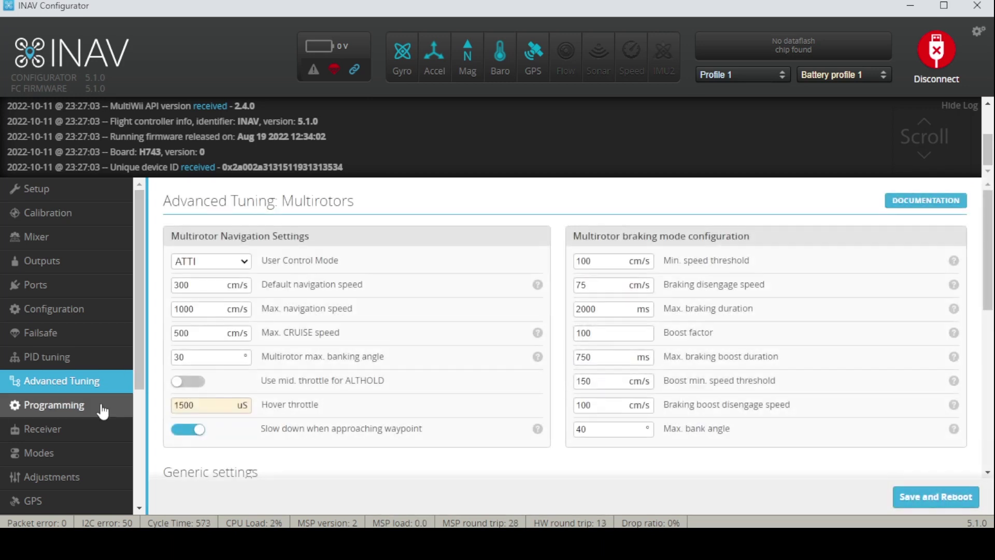
left_click(102, 401)
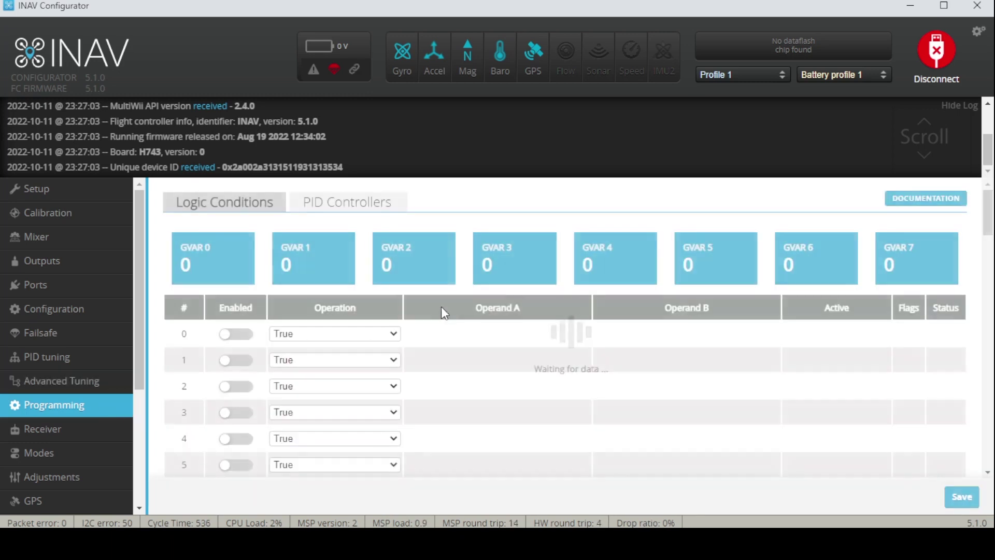
Open the Receiver settings, choose CRSF as the serial receiver provider, and review the throttle and RC expo values
left_click(77, 429)
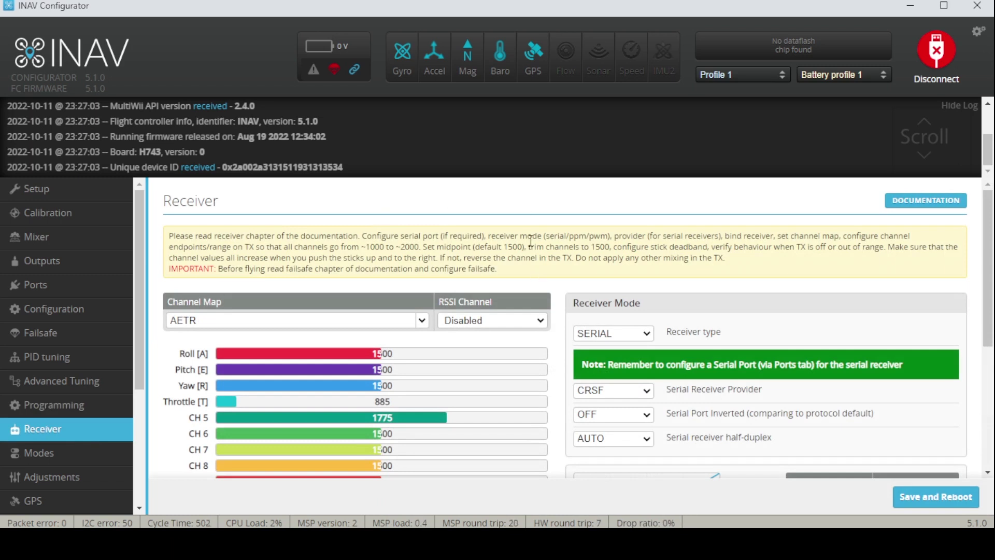
scroll(531, 240, "down", 1)
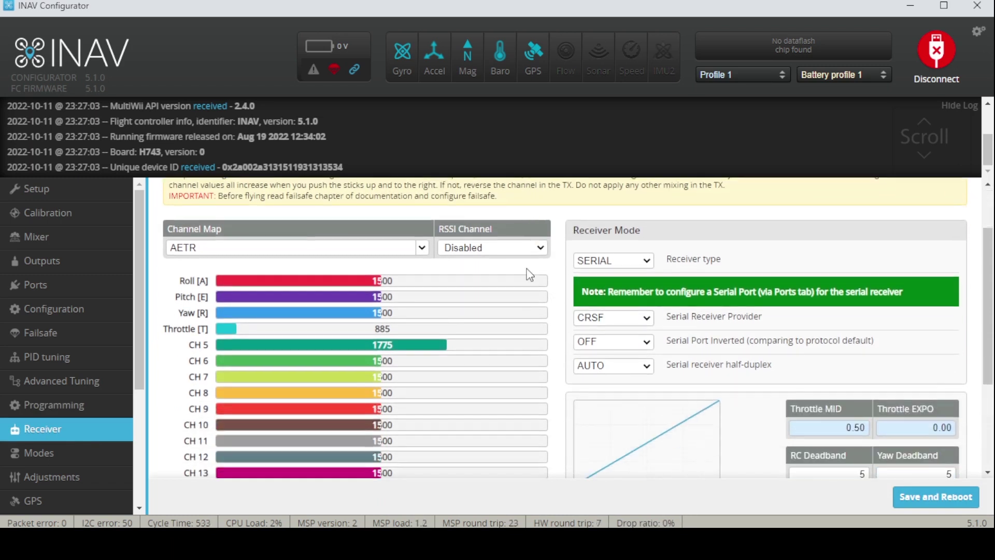
left_click(621, 260)
left_click(623, 263)
left_click(618, 323)
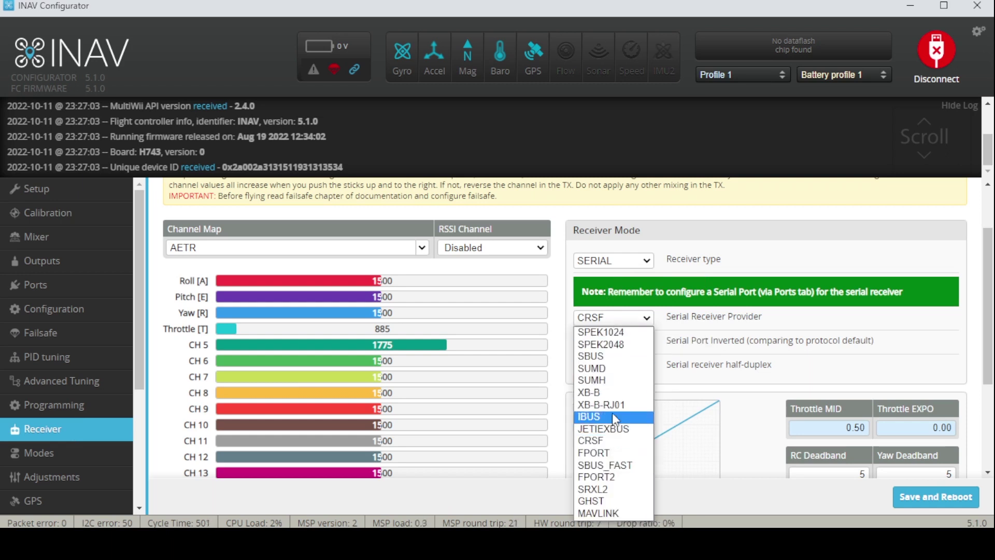
left_click(614, 440)
scroll(710, 337, "down", 3)
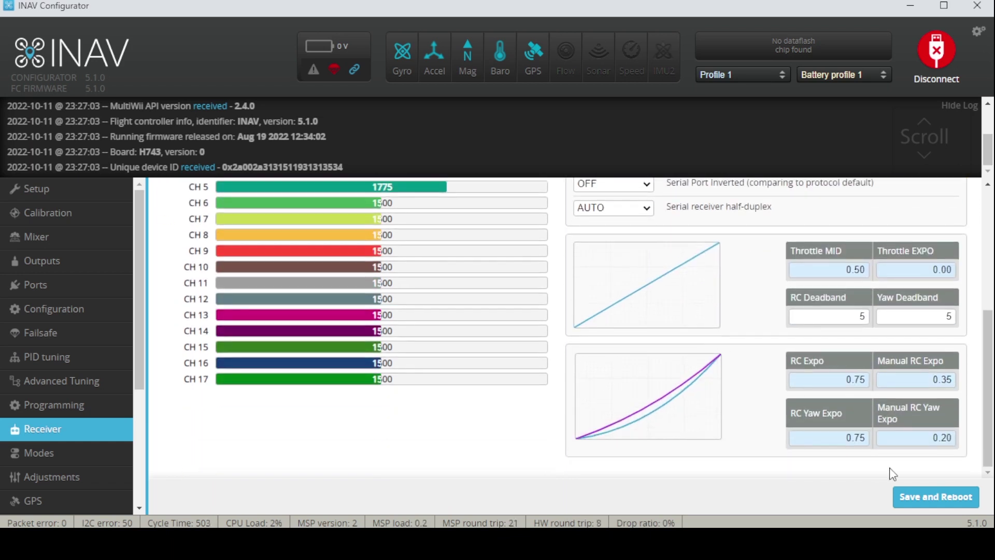
Open the Modes settings and examine the channel ranges assigned to ARM, ANGLE, NAV POSHOLD and NAV RTH
left_click(34, 453)
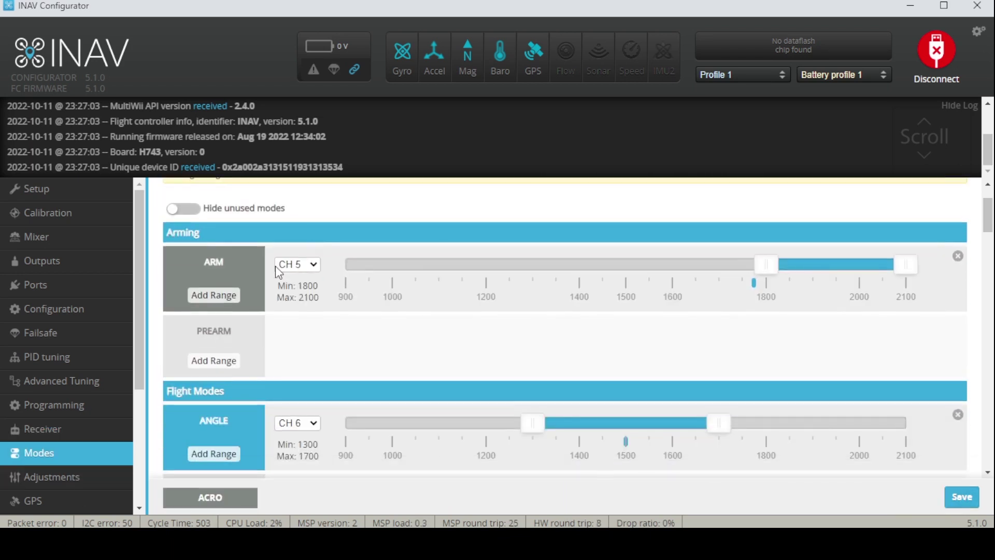
scroll(285, 283, "down", 2)
scroll(299, 272, "up", 1)
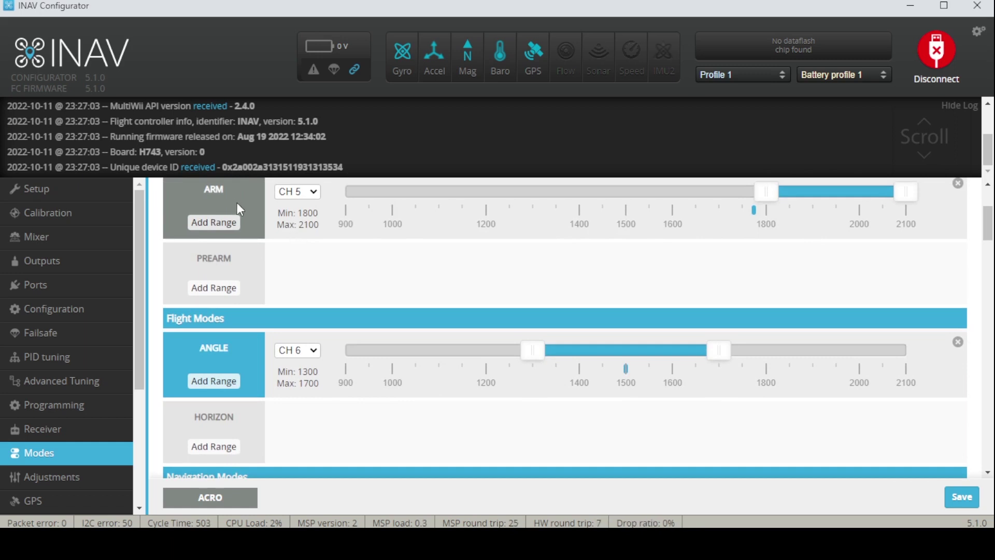
scroll(235, 351, "down", 1)
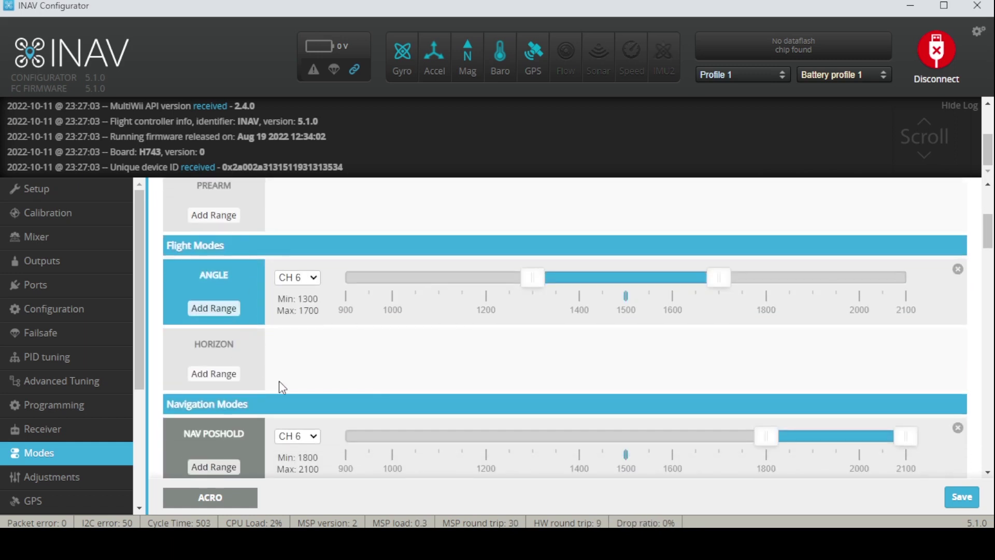
scroll(279, 380, "down", 3)
triple_click(240, 225)
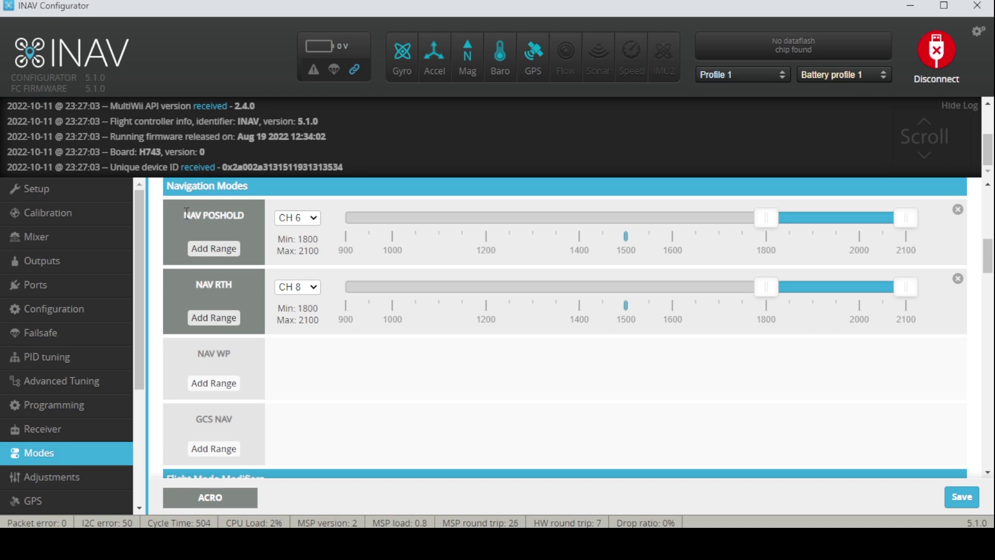
left_click_drag(247, 216, 164, 229)
left_click(198, 288)
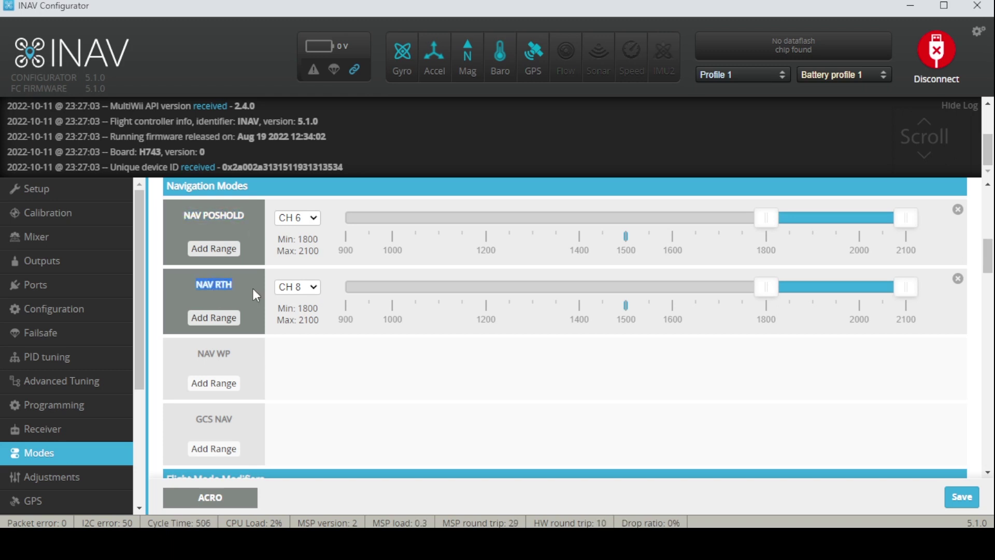
Examine the TURTLE mode range and look through the other multi-rotor and OSD modes
scroll(252, 287, "down", 4)
scroll(282, 315, "down", 3)
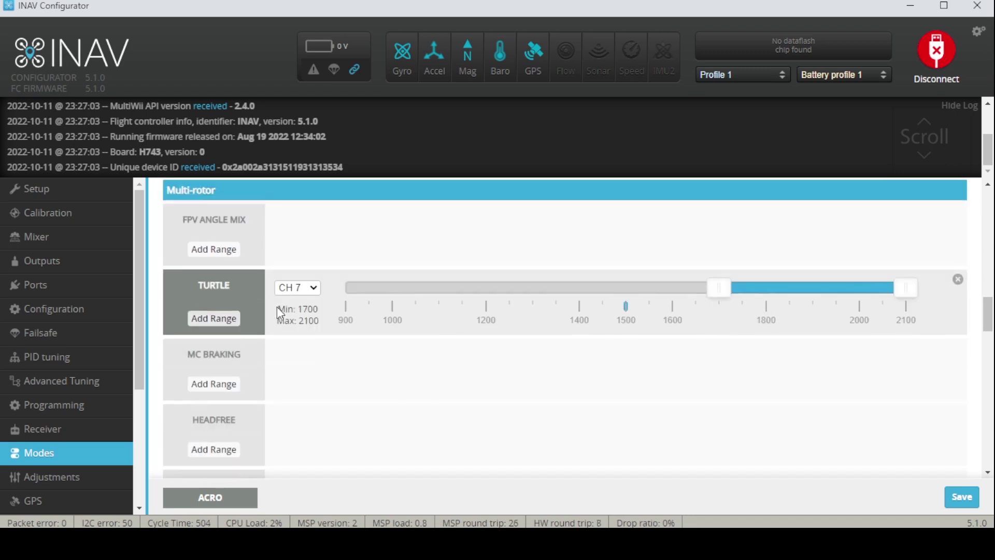
scroll(217, 316, "down", 2)
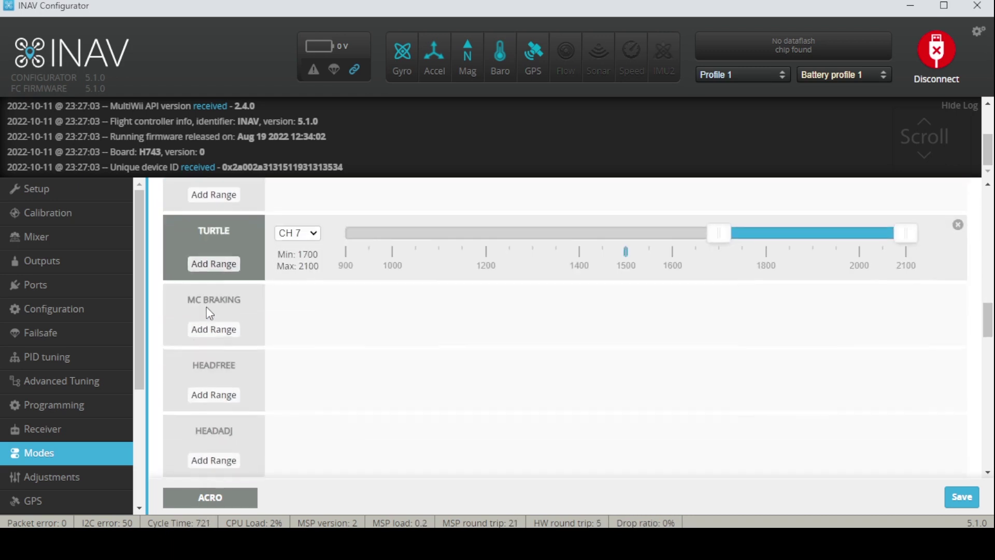
scroll(247, 337, "up", 4)
scroll(267, 438, "down", 10)
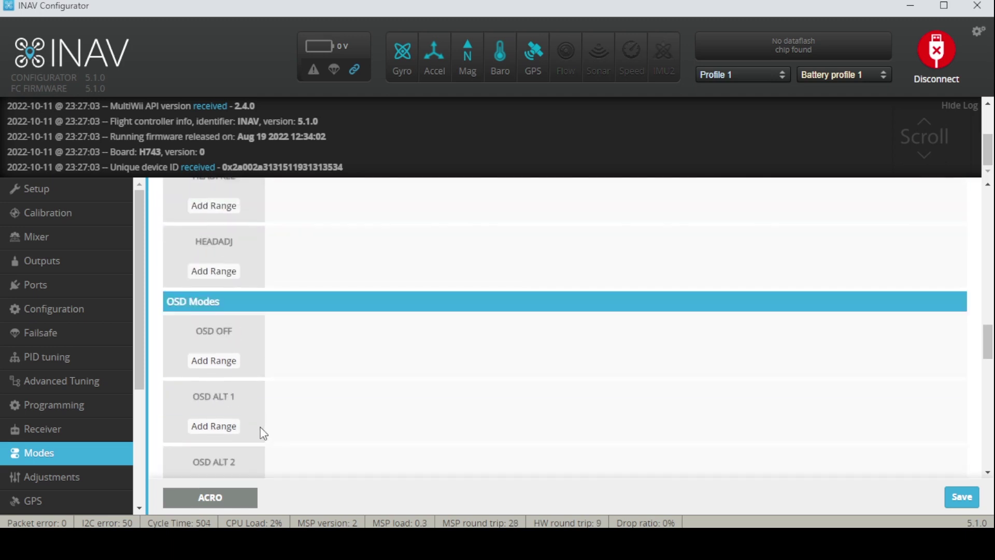
scroll(254, 407, "up", 4)
Open the Adjustments settings and look through the in-flight adjustment switches
left_click(44, 477)
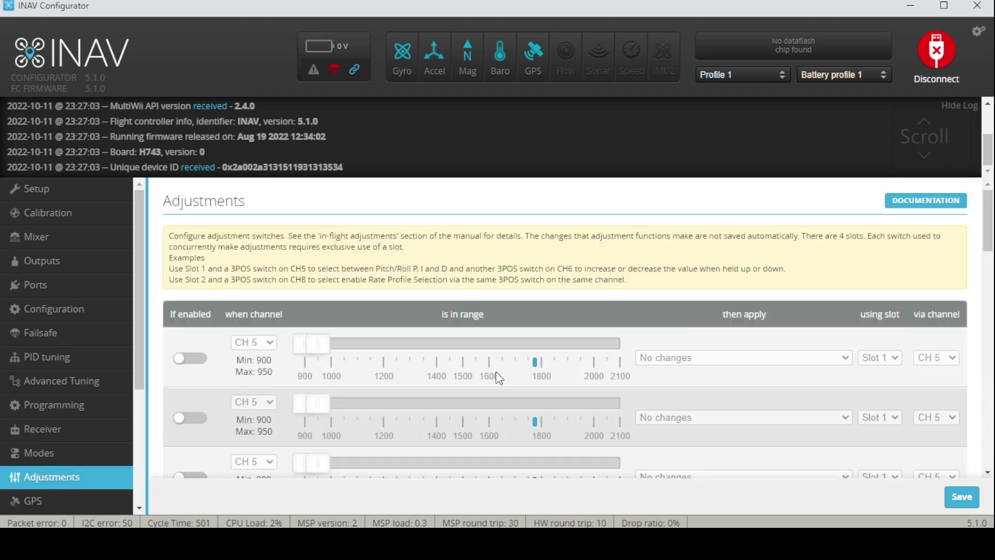
scroll(224, 363, "down", 5)
scroll(76, 321, "down", 4)
Open the GPS settings and check the protocol options
left_click(74, 314)
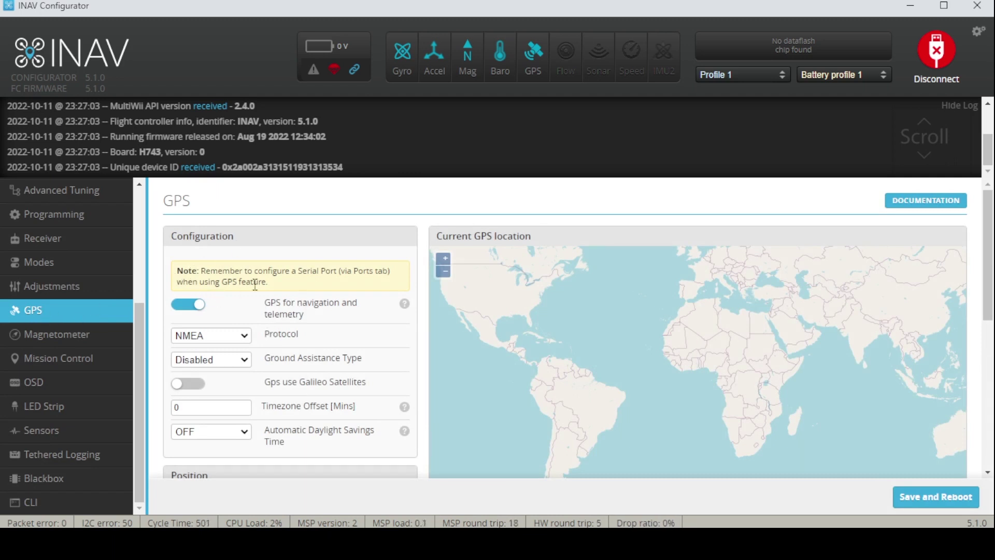
left_click(224, 336)
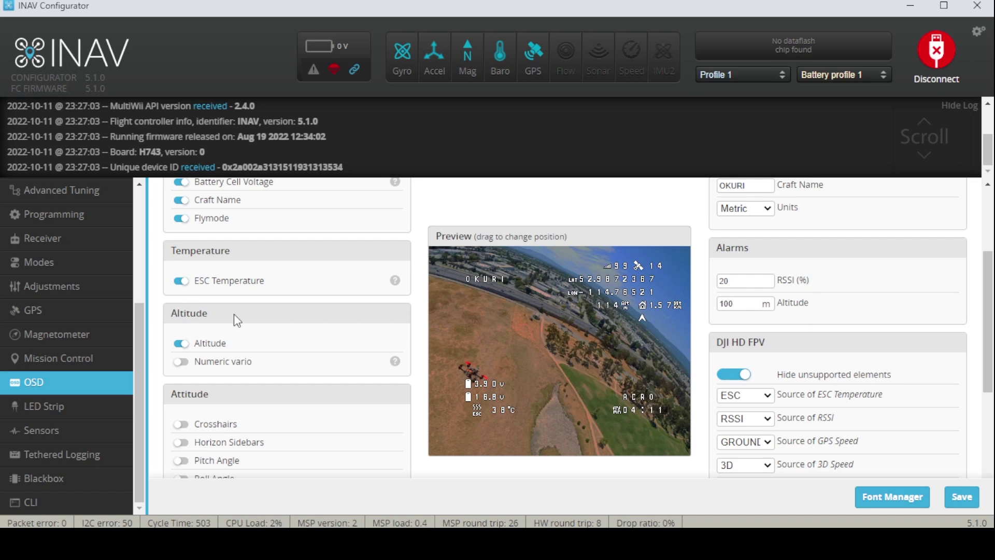
In the OSD settings, temporarily show the elements unsupported by DJI HD FPV and examine the available elements and preview
left_click(738, 378)
scroll(348, 342, "down", 5)
scroll(345, 345, "up", 5)
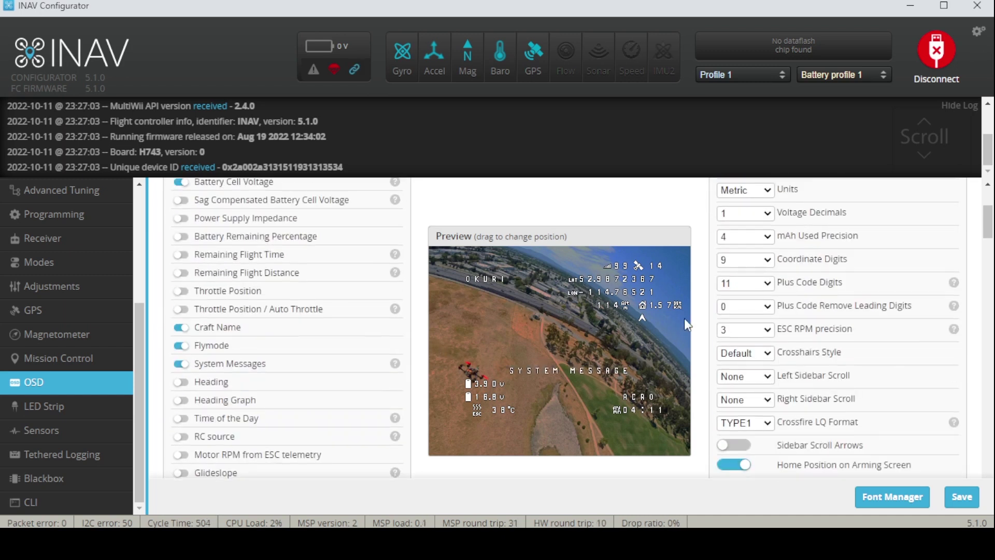
scroll(426, 360, "up", 3)
scroll(423, 346, "down", 4)
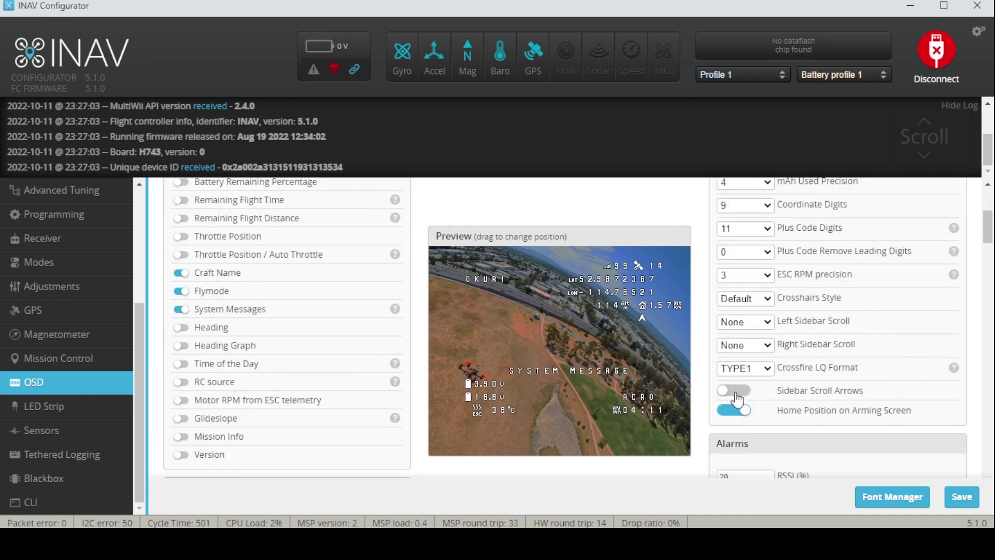
scroll(738, 401, "down", 8)
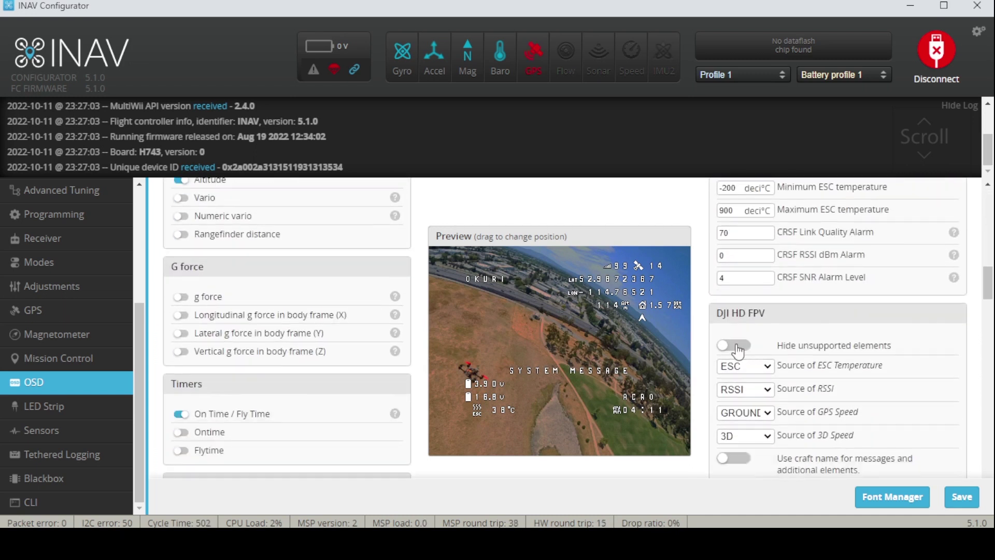
scroll(350, 333, "up", 12)
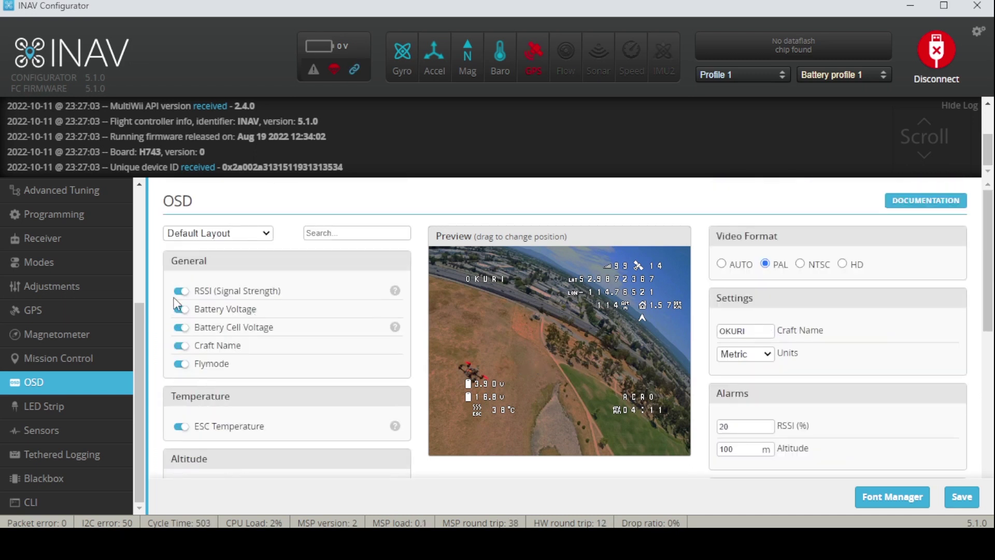
scroll(286, 285, "down", 8)
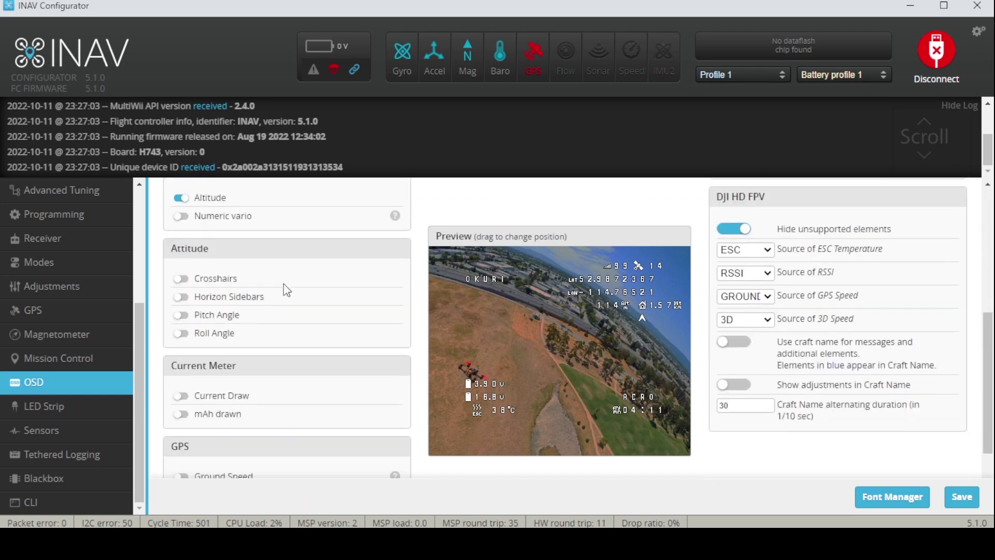
Look briefly at the LED Strip, Sensors, Tethered Logging and Blackbox pages
left_click(86, 405)
left_click(77, 431)
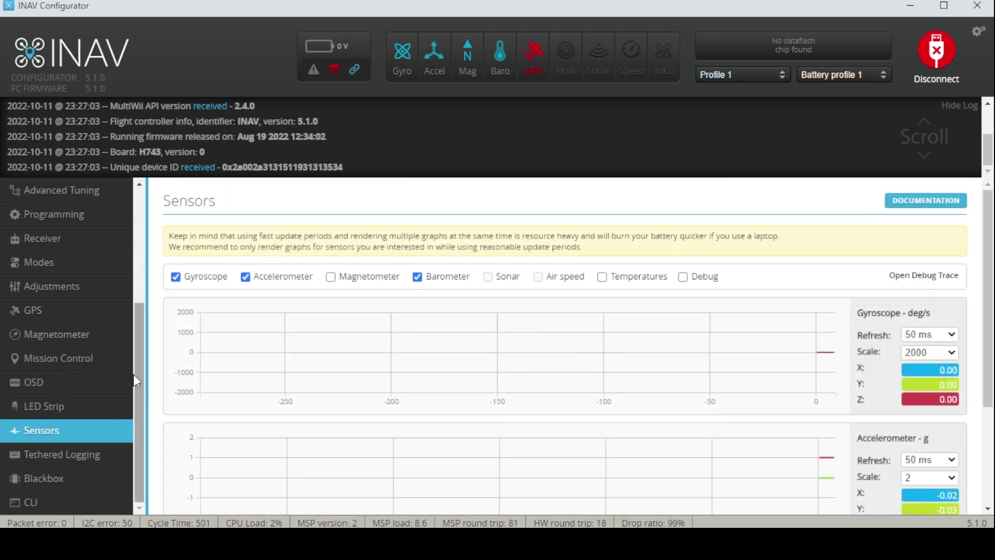
left_click(69, 454)
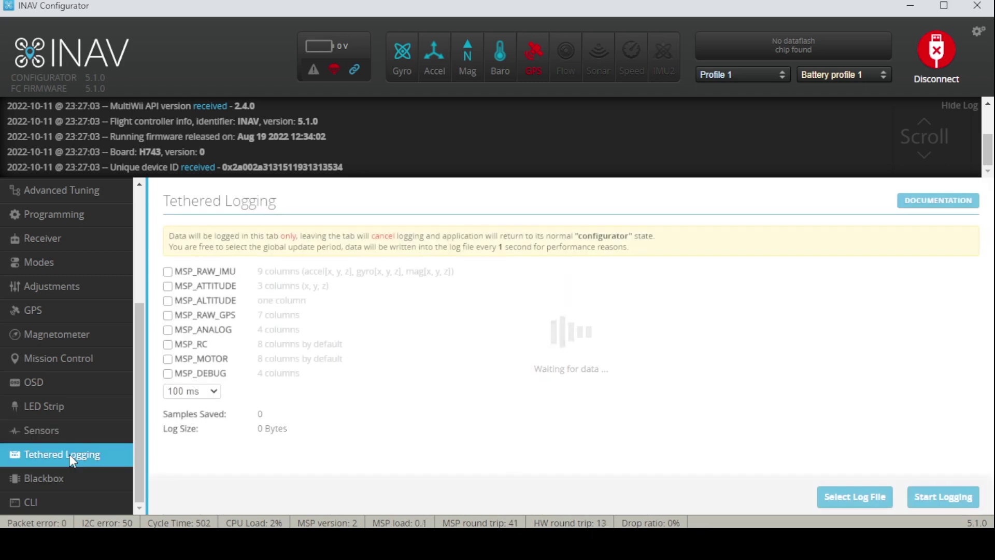
left_click(72, 487)
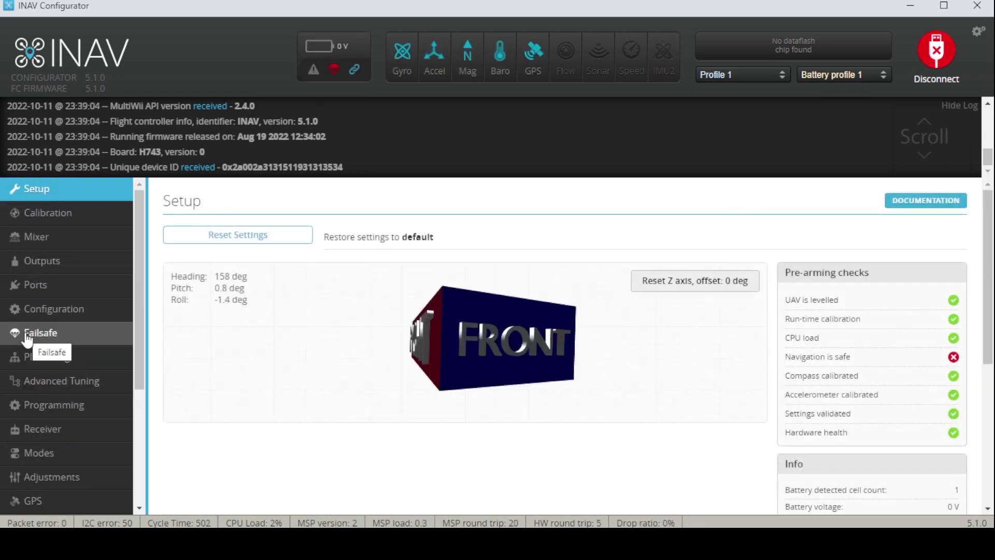
Switch to BLHeliSuite32 to view the ESC setup and return to INAV Configurator
key("alt+Tab")
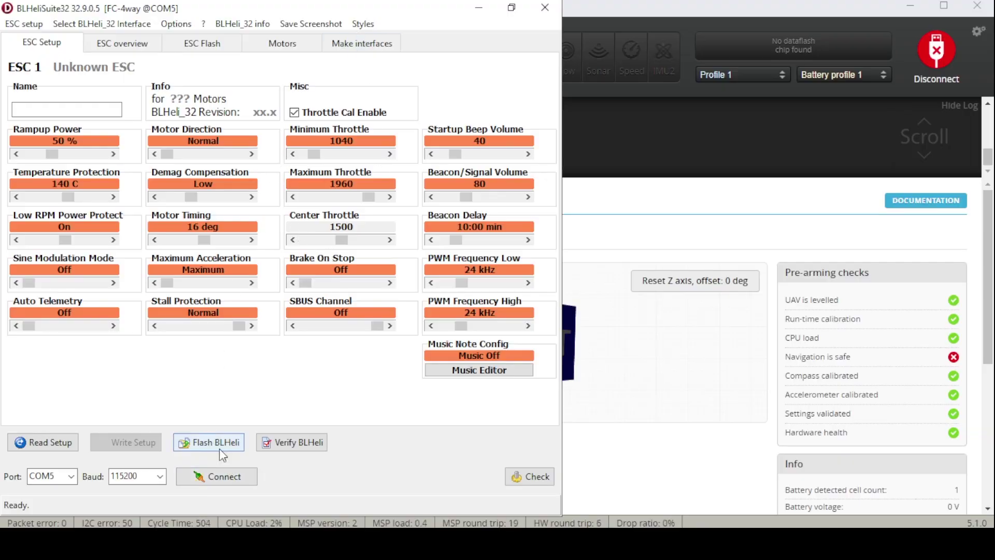
left_click(588, 215)
scroll(75, 270, "up", 4)
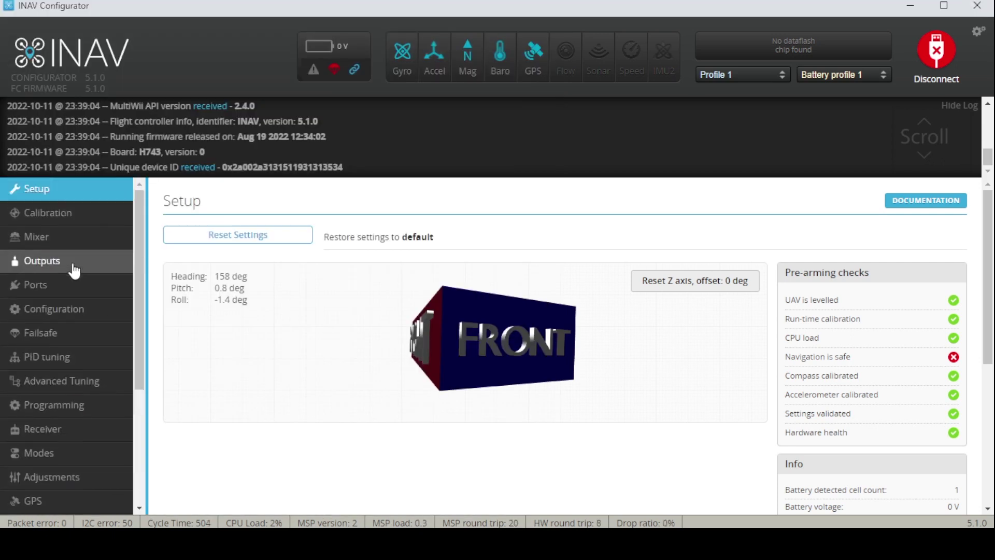
Check the ESC protocol and motor options in Outputs and the preset and output mapping in Mixer
left_click(55, 263)
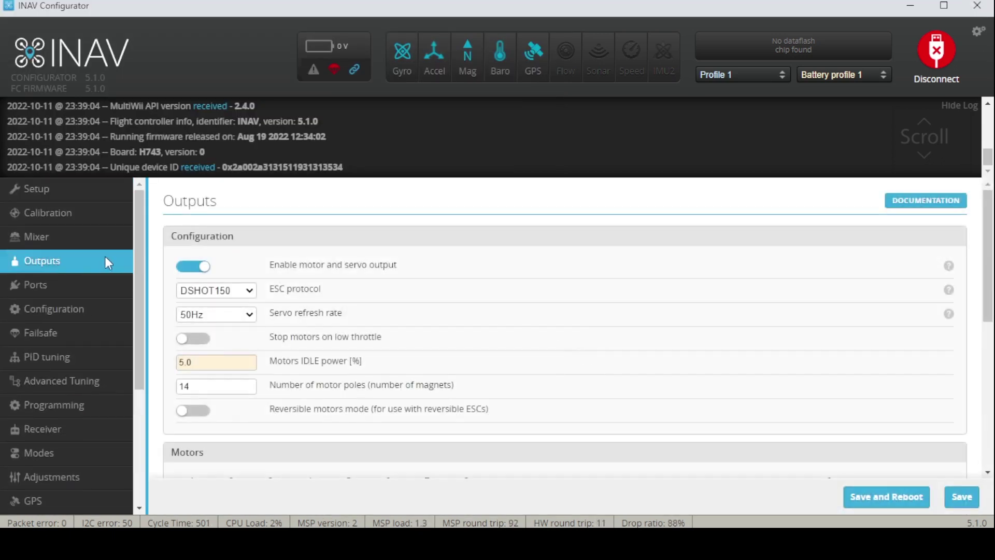
left_click(63, 237)
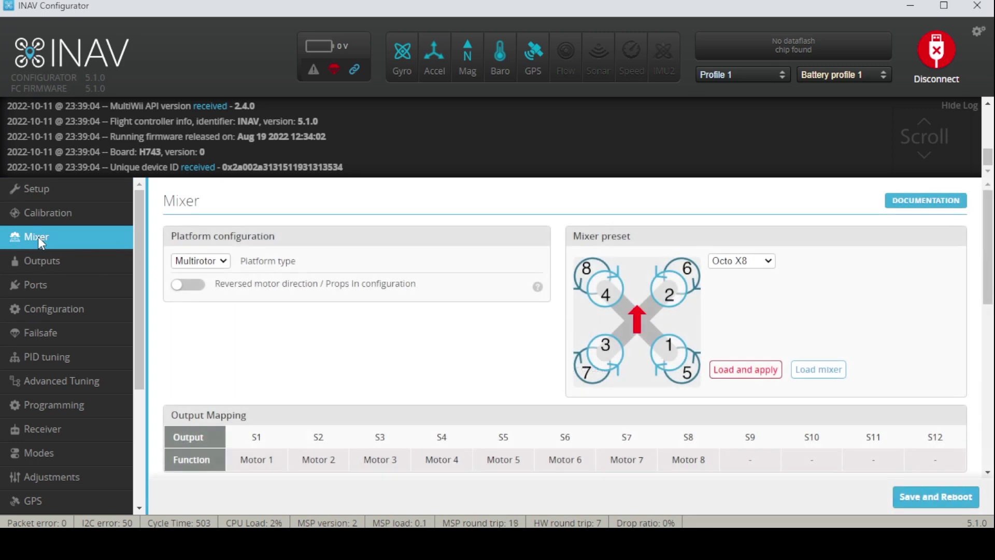